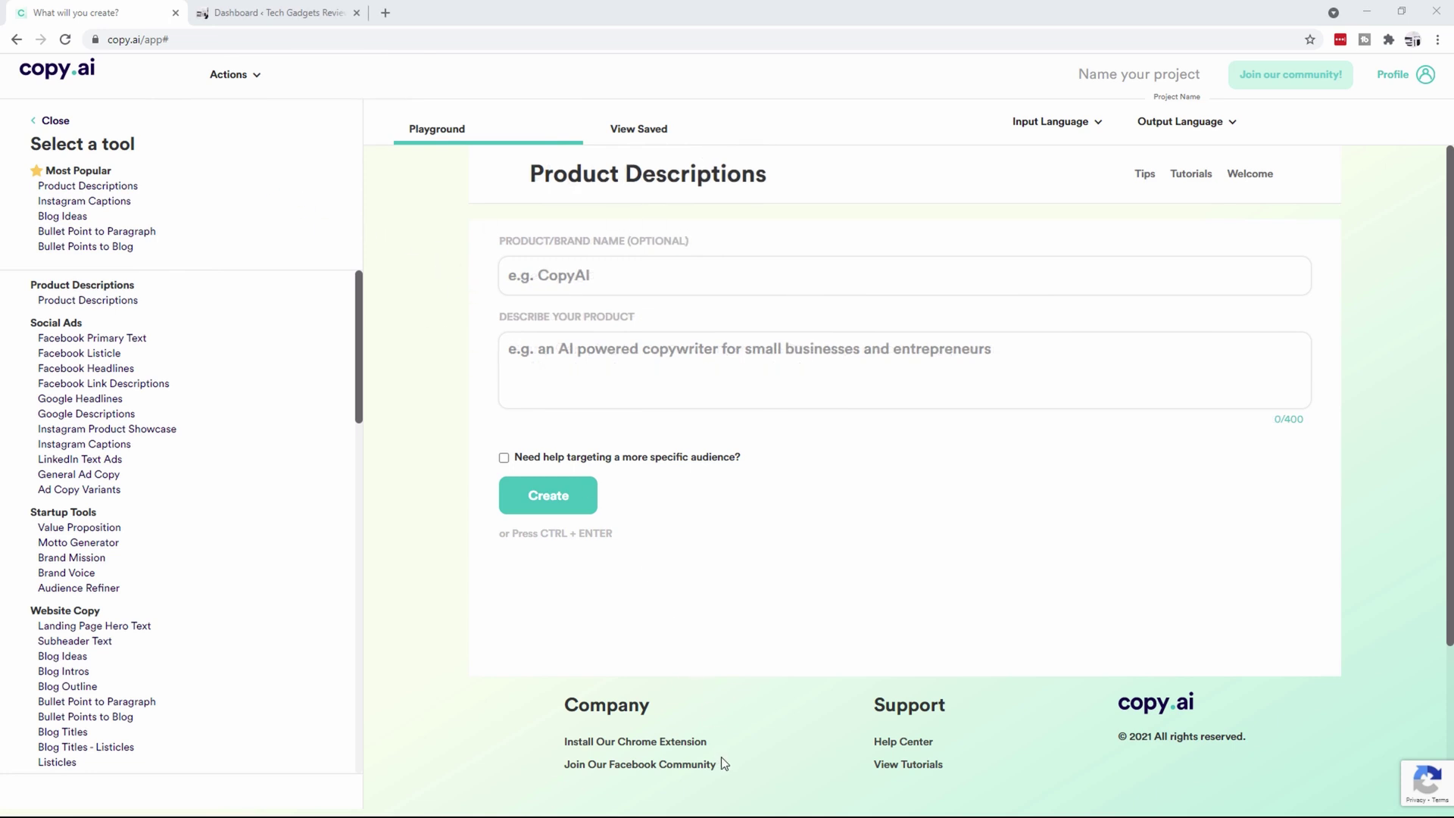
- Generate Blog Ideas for 'Biolite campstove cooking set'
left_click(62, 218)
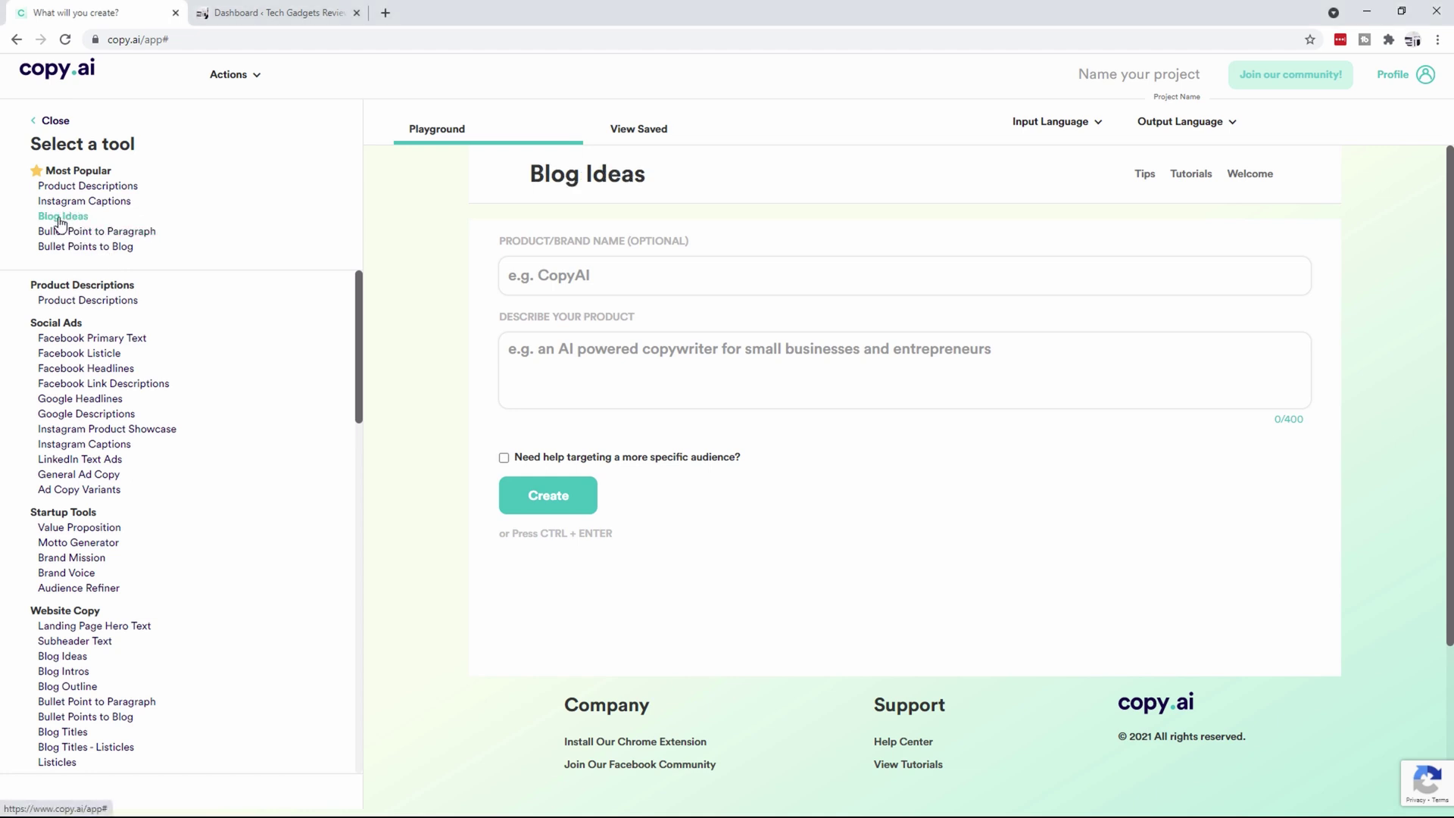
left_click(551, 356)
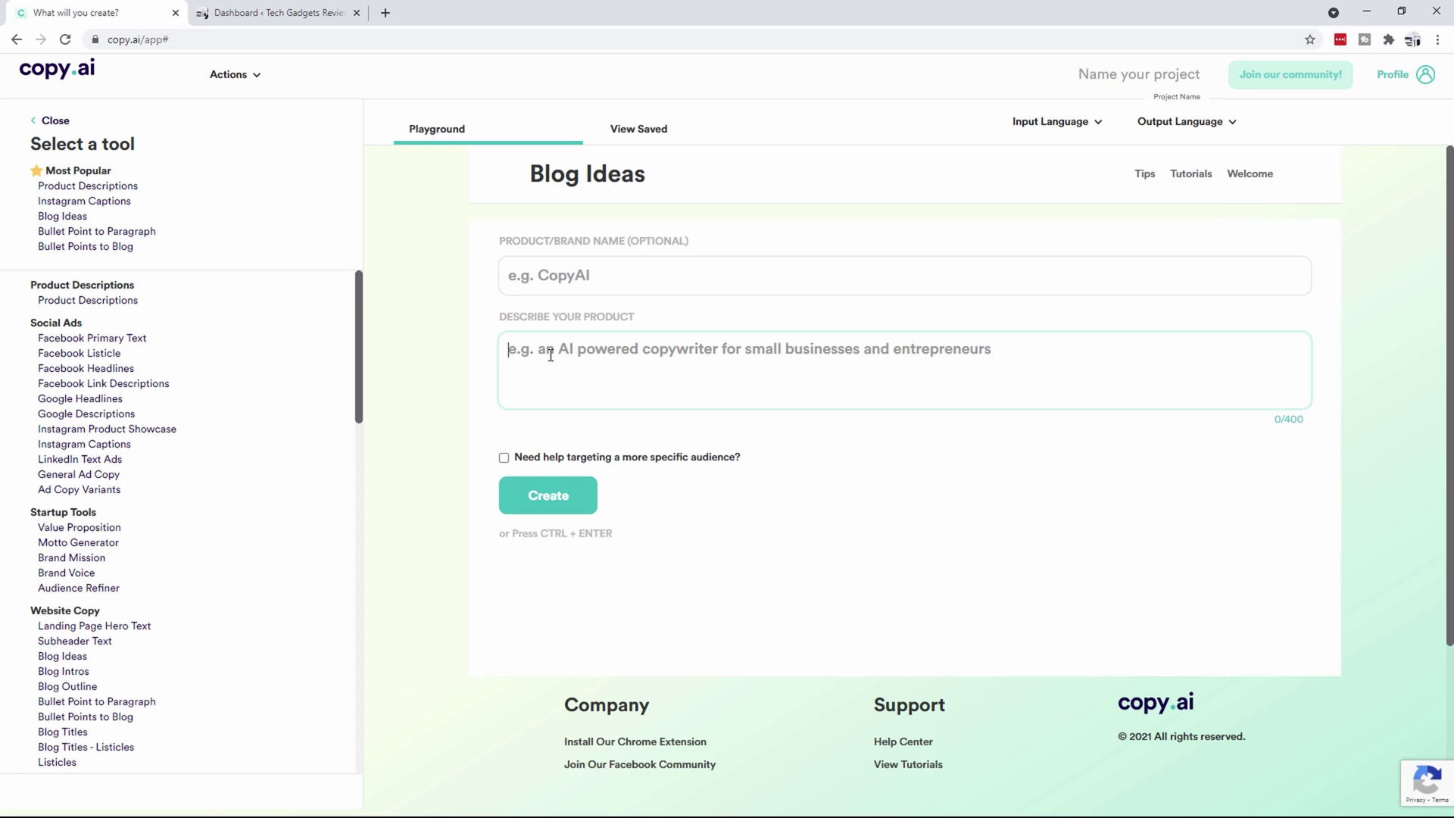
type("Biol")
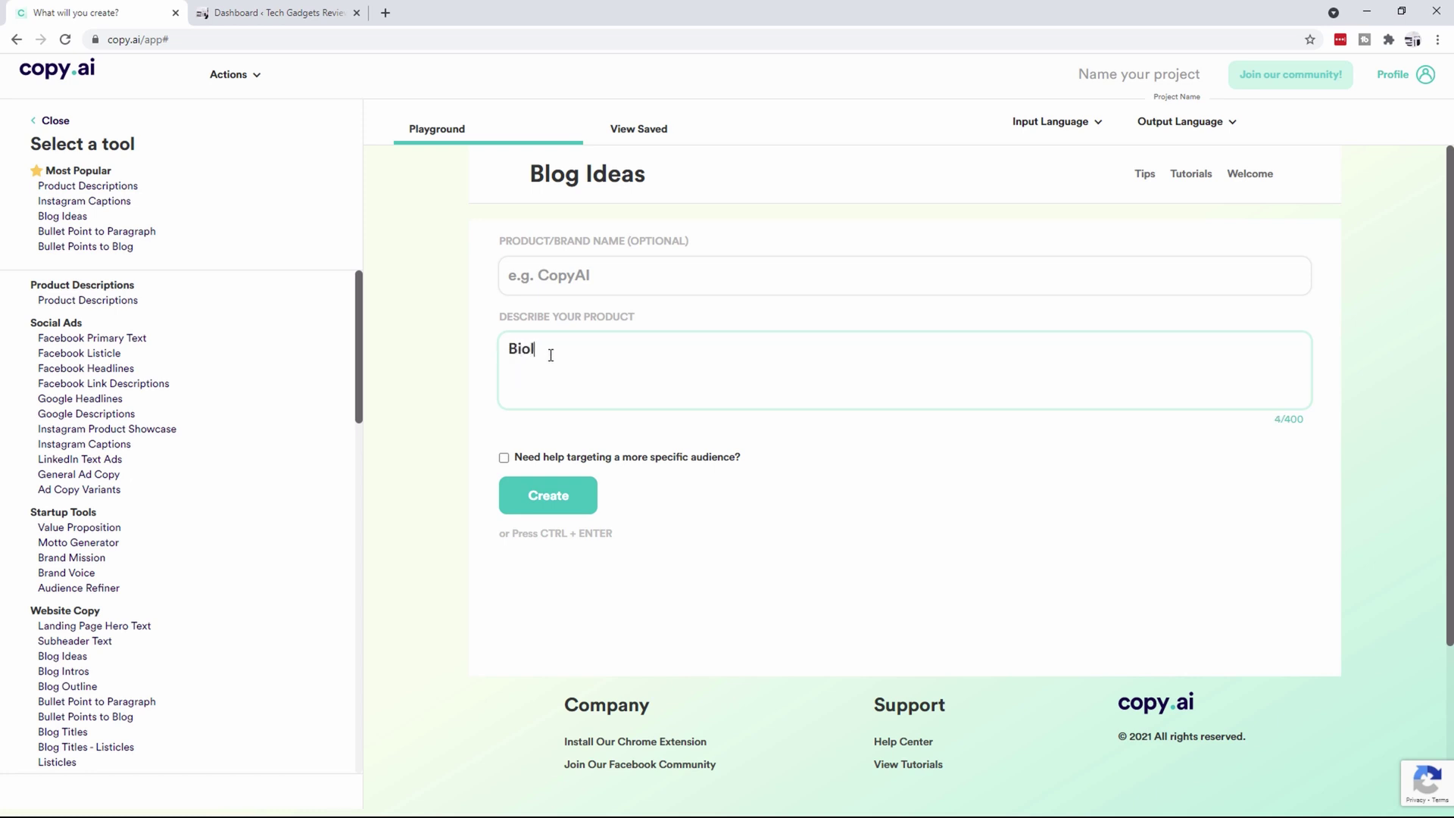
type("ite campstove cooking set")
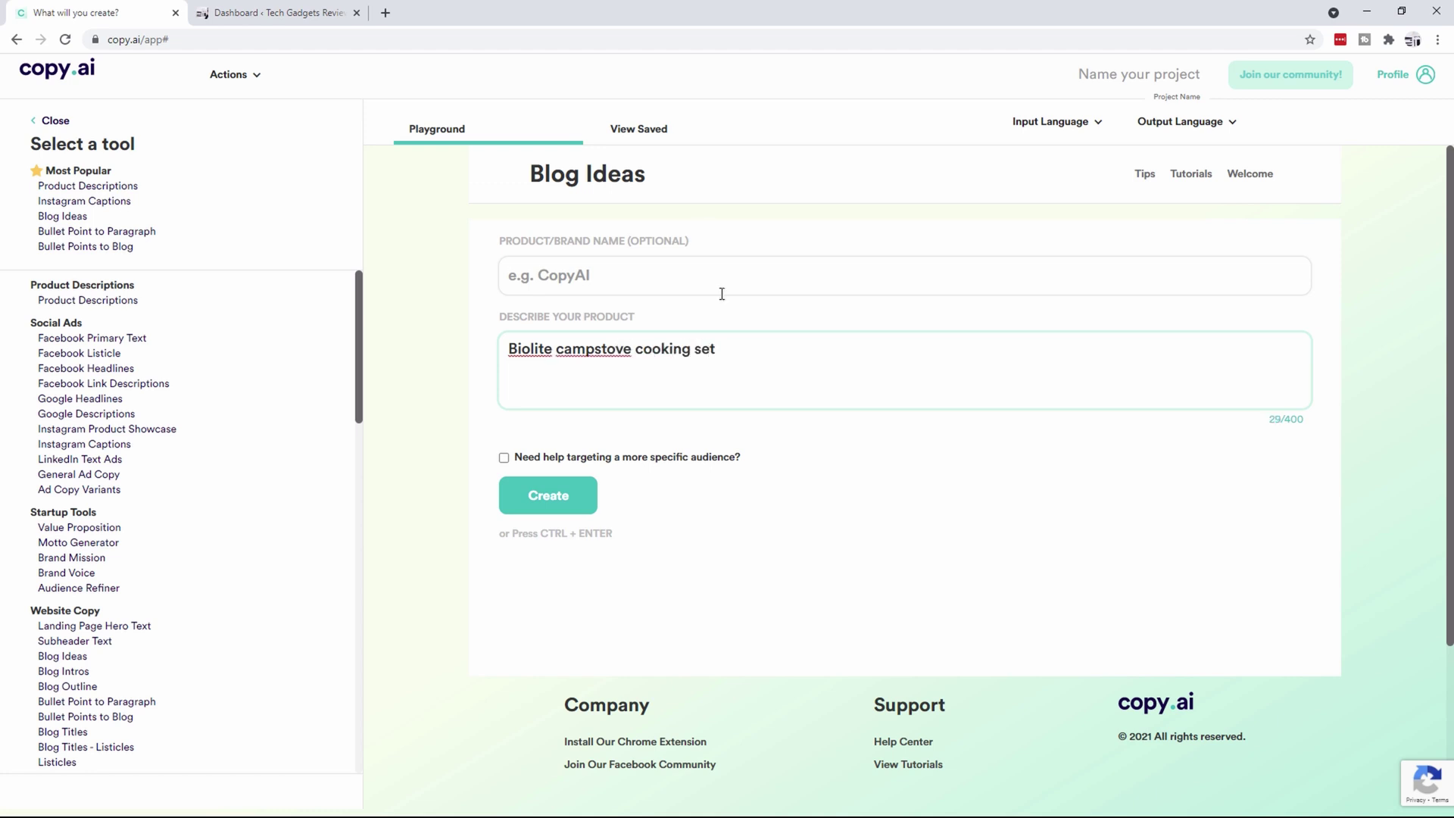
left_click(561, 502)
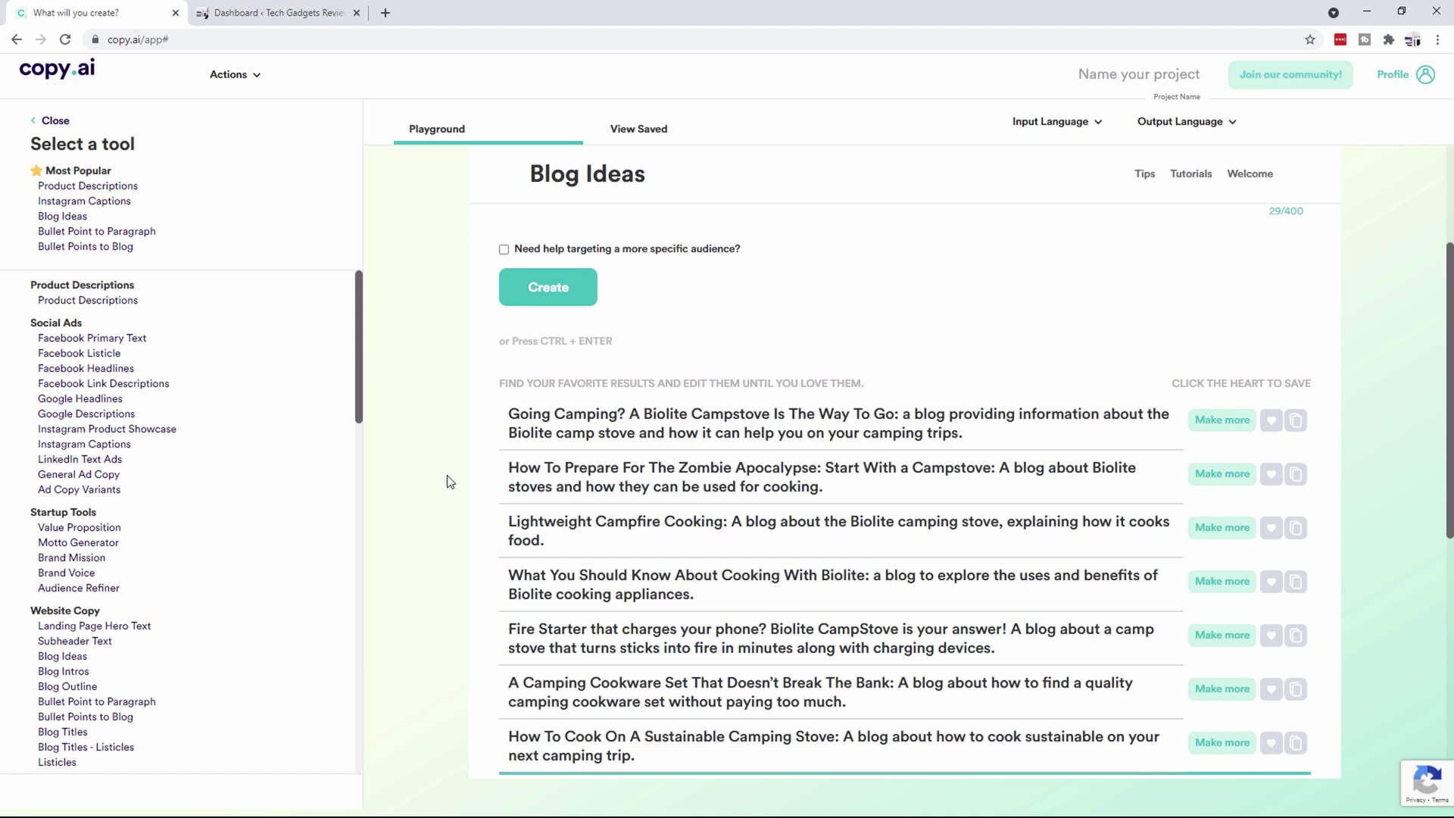
- Copy the first blog idea, the one about going camping
scroll(450, 481, "down", 1)
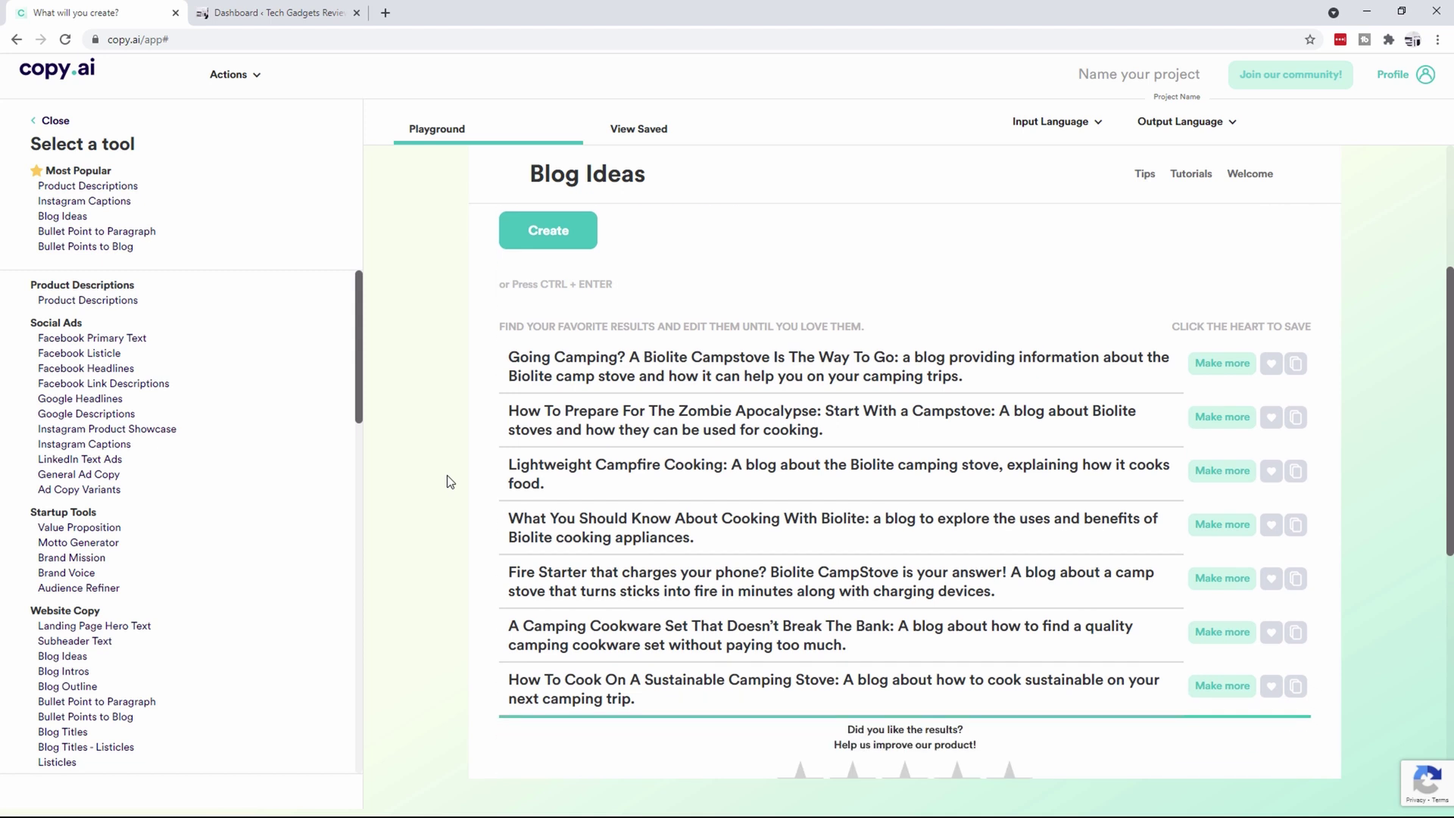
scroll(450, 482, "down", 1)
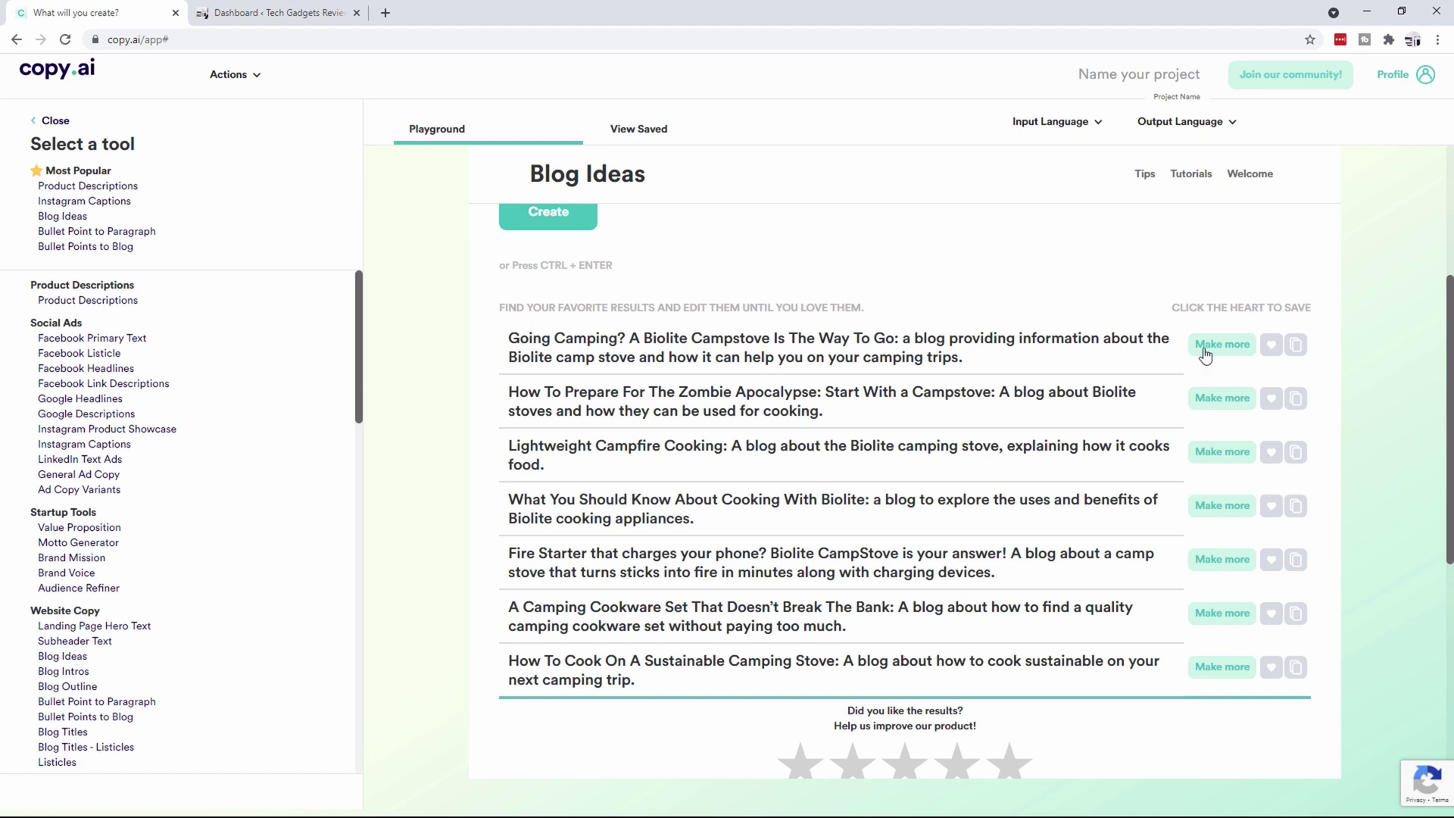
left_click(1297, 349)
left_click(1297, 347)
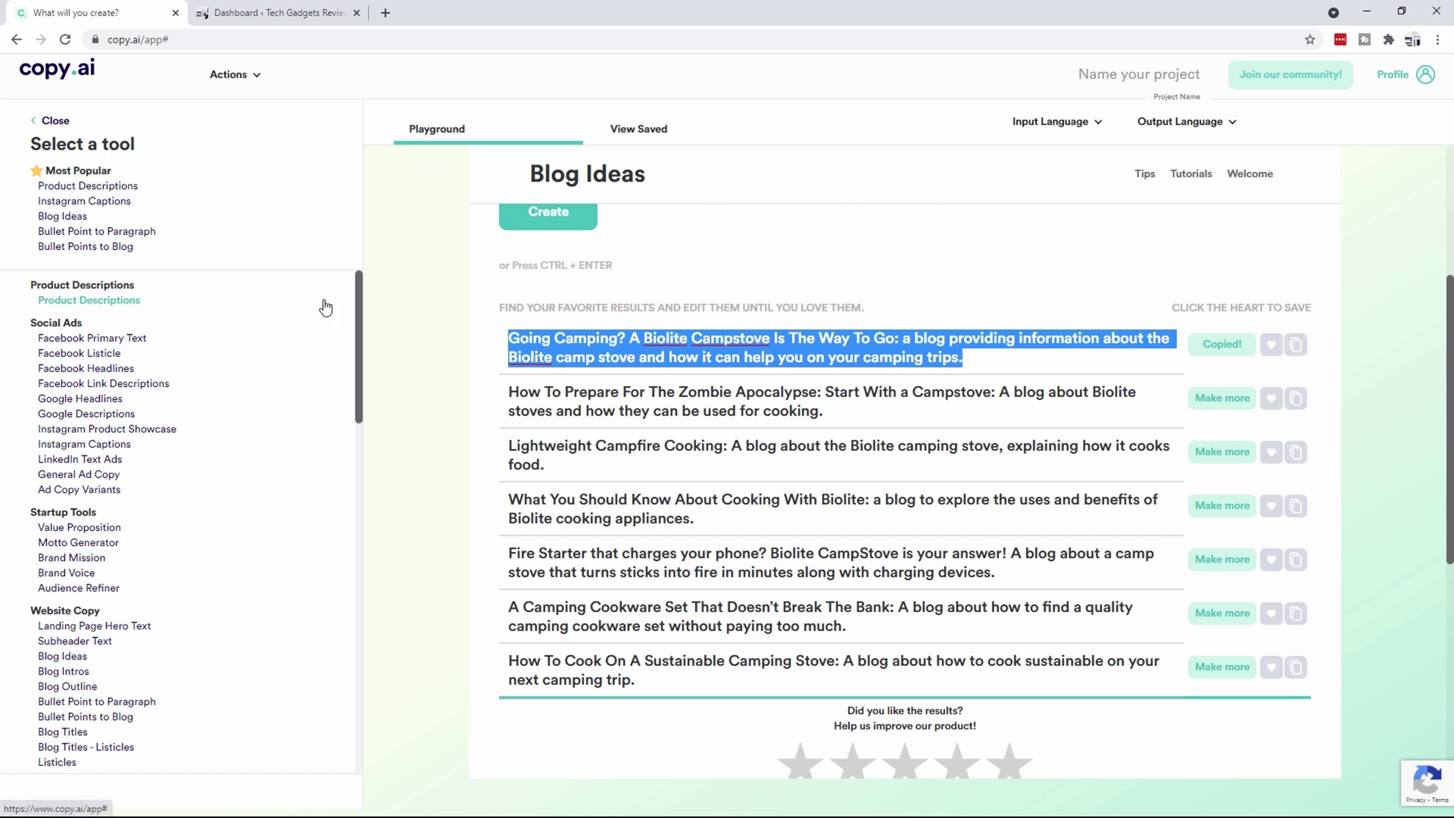
scroll(173, 421, "down", 3)
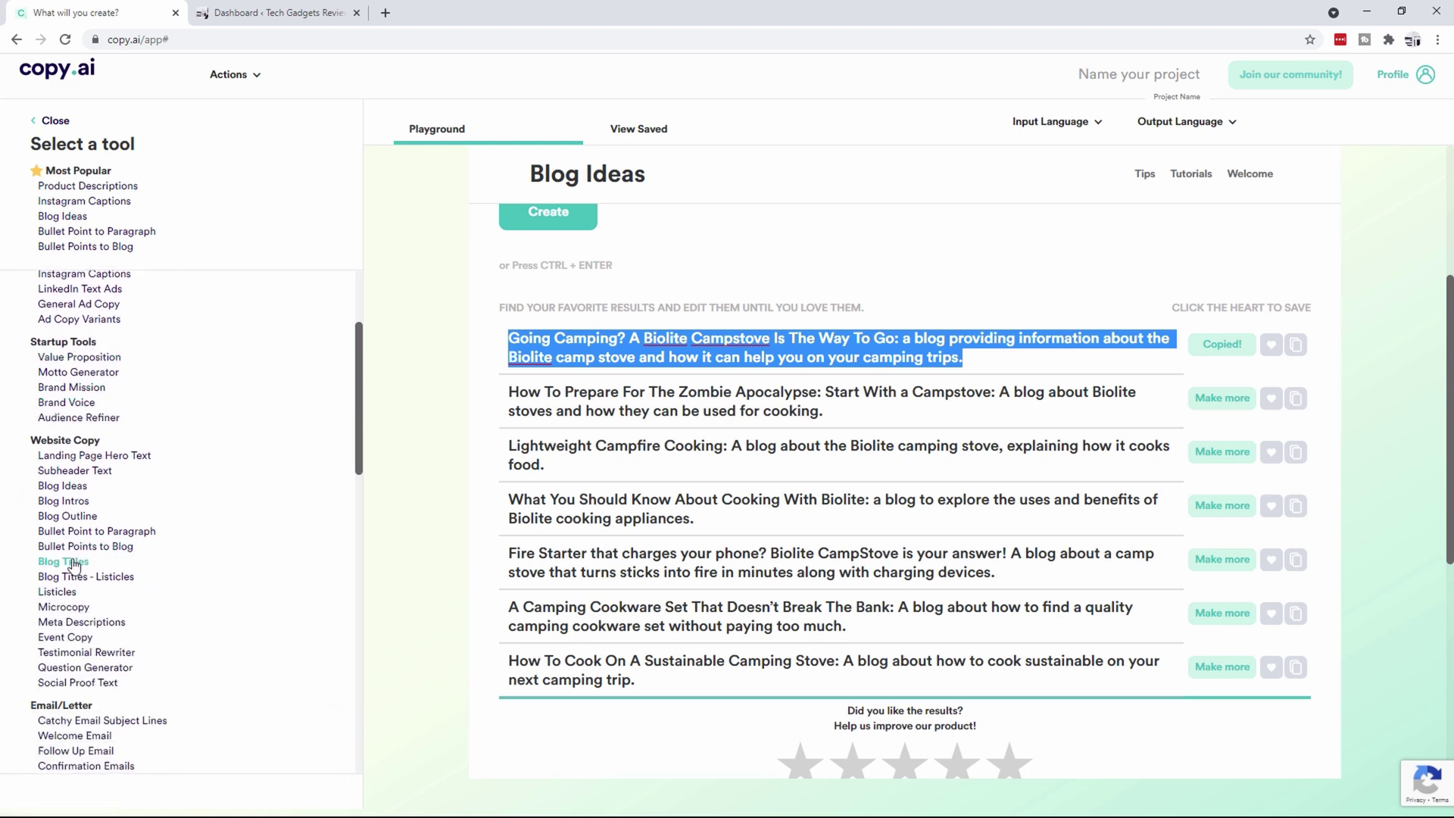
- Generate Blog Titles from the copied idea and copy the never-going-back-to-traditional-stoves title
left_click(67, 562)
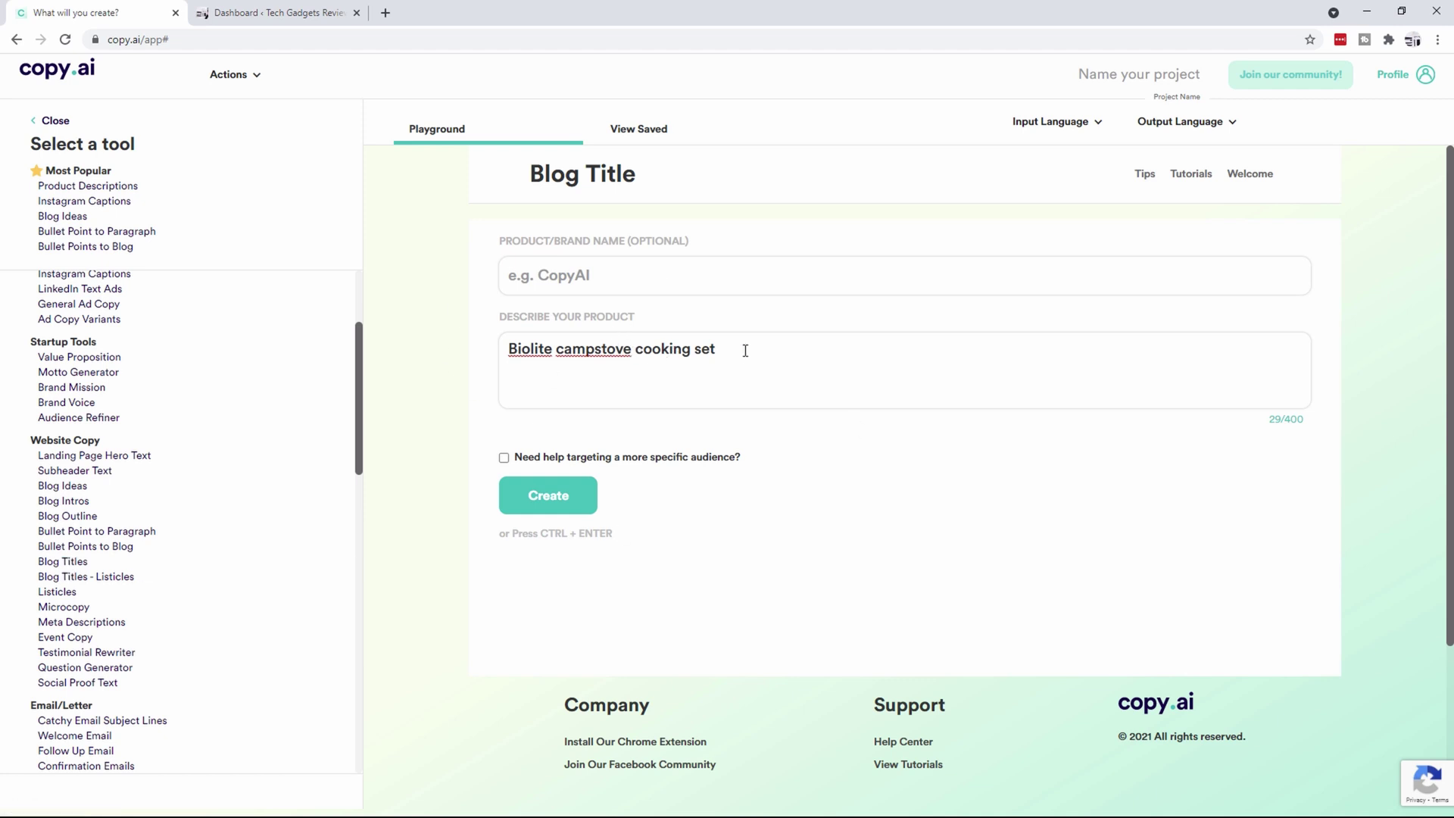
left_click_drag(743, 348, 451, 351)
key("ctrl+v")
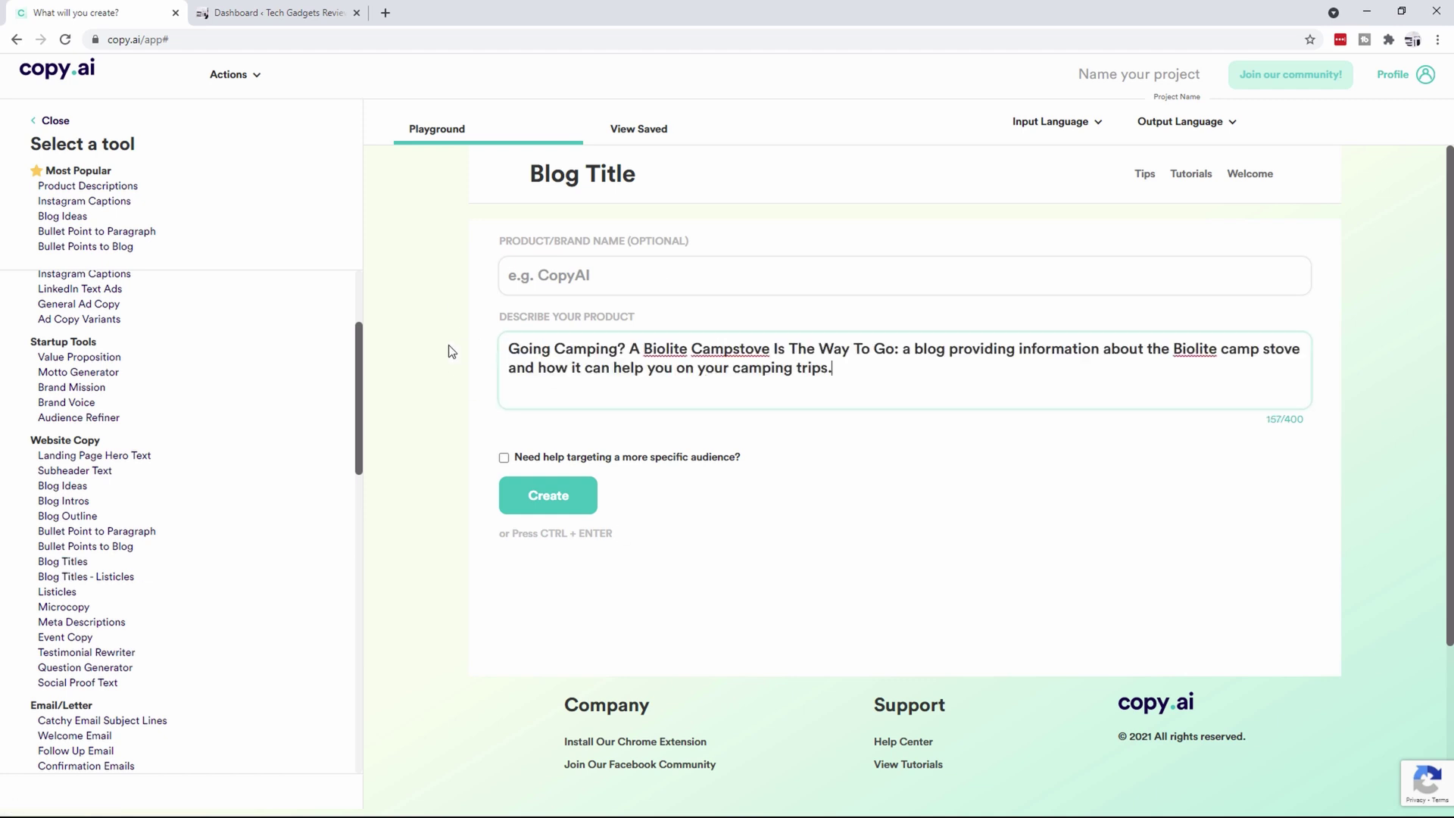
left_click(563, 504)
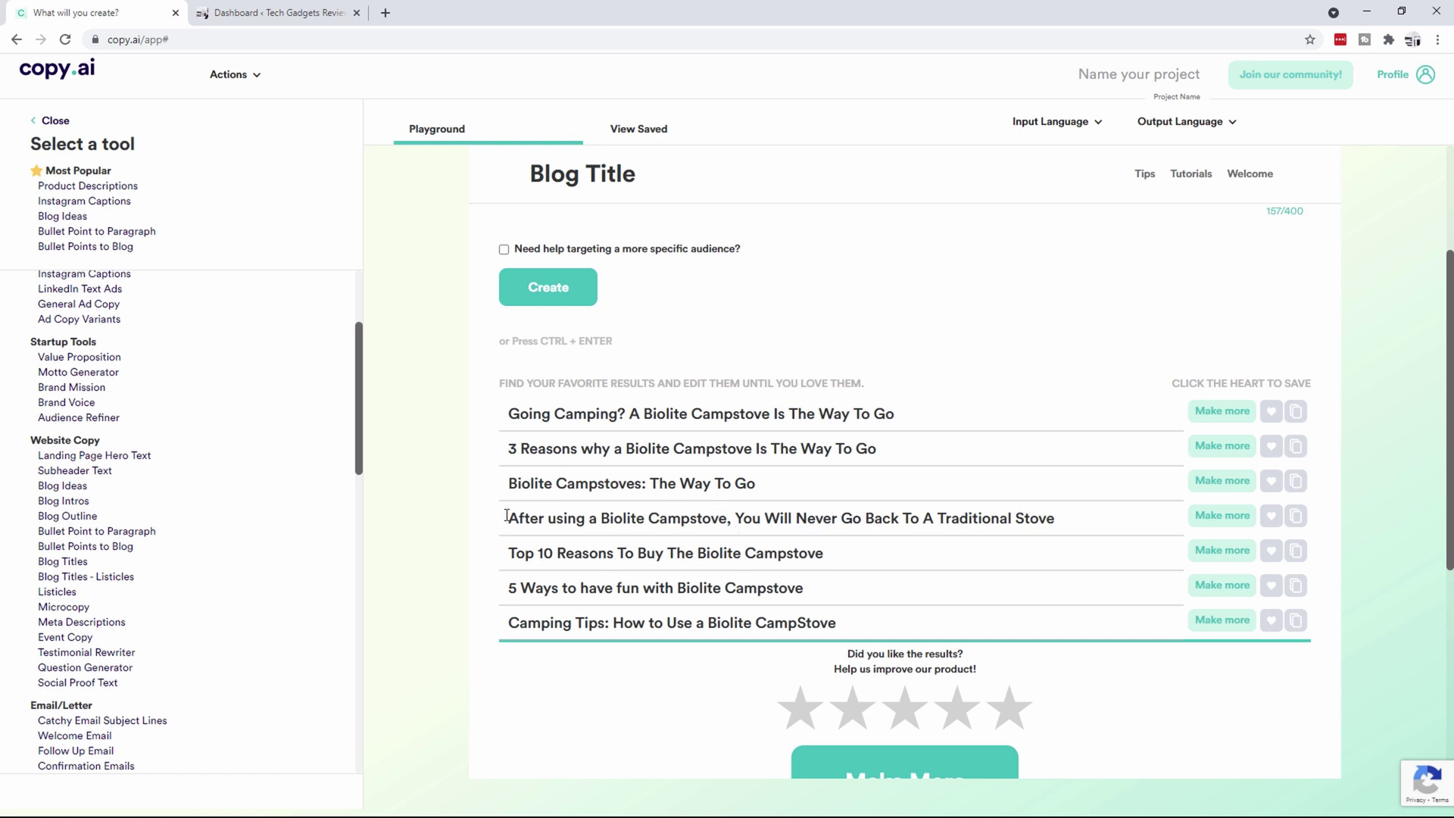
left_click(1295, 521)
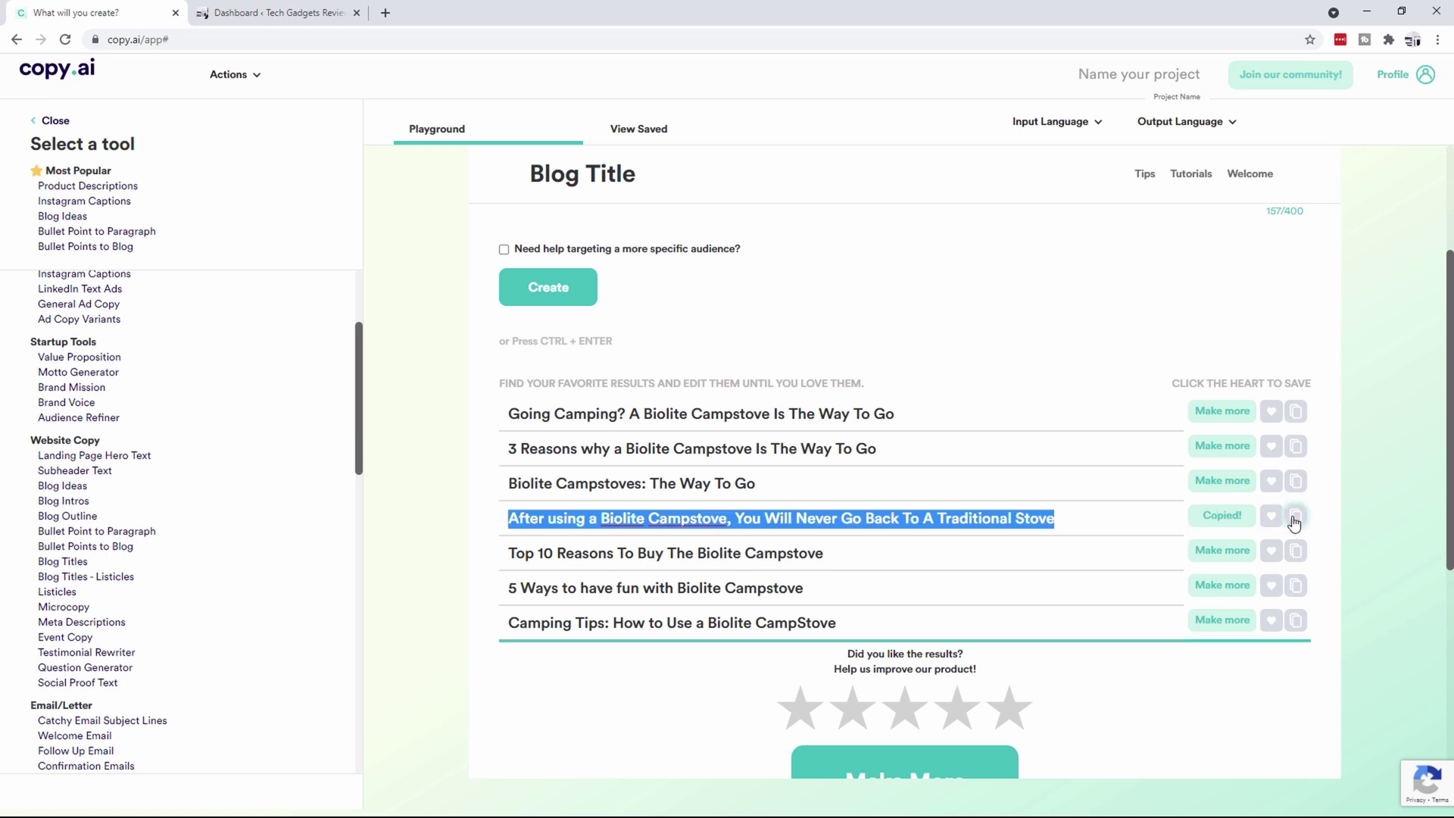
- Generate Blog Intros using the copied stove title as the blog title
left_click(63, 506)
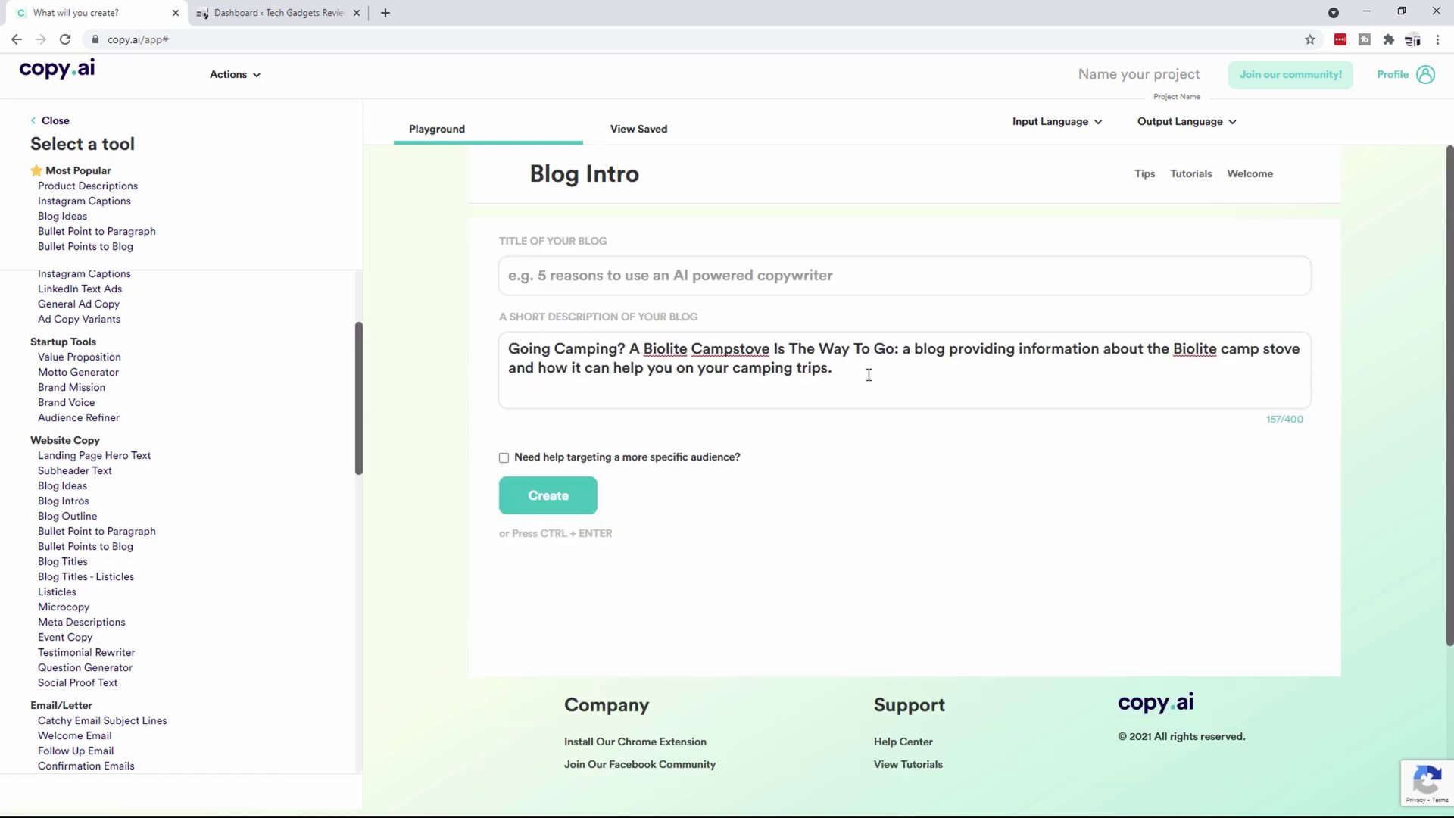
left_click(543, 278)
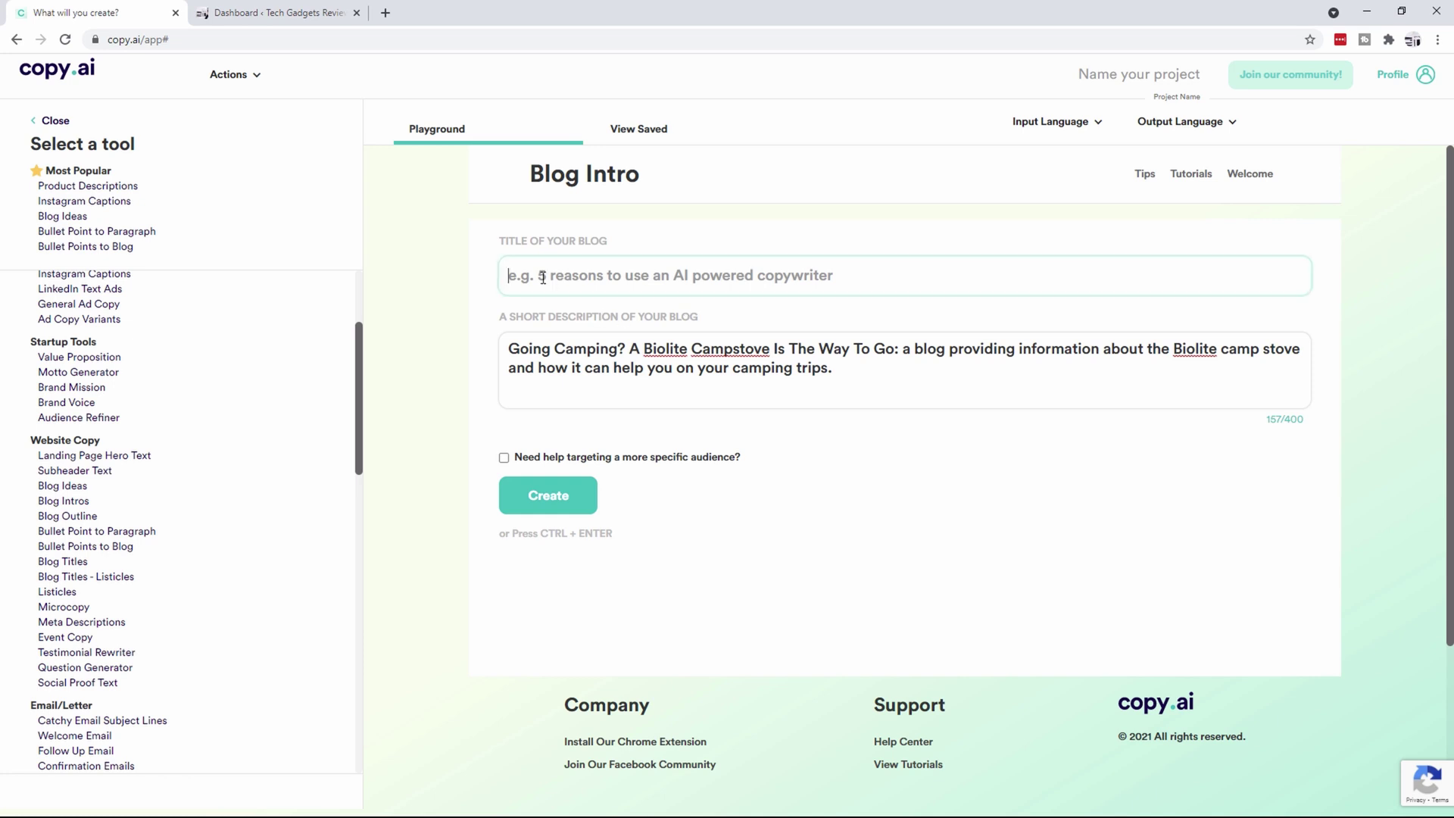
key("ctrl+v")
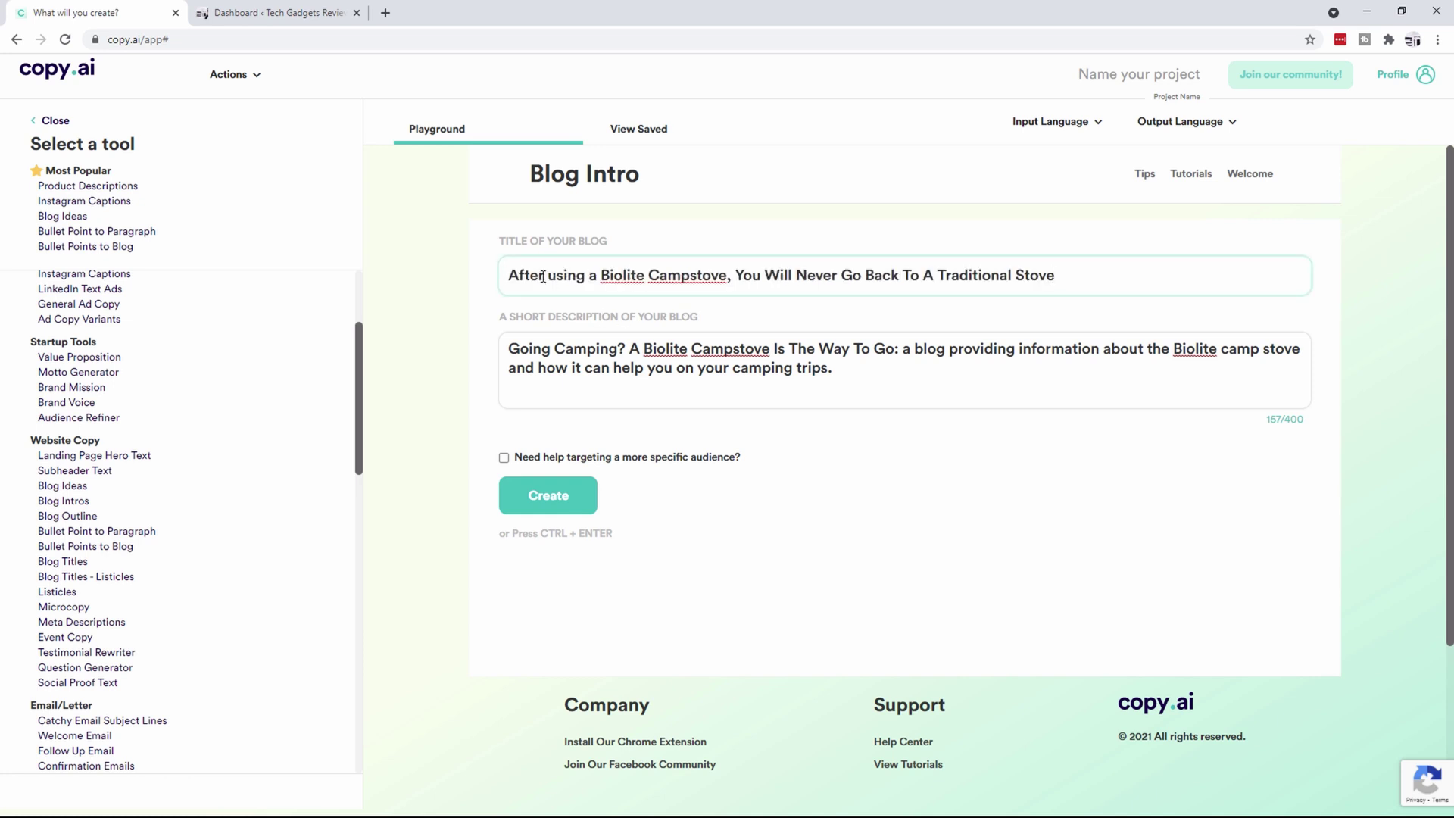
left_click(548, 496)
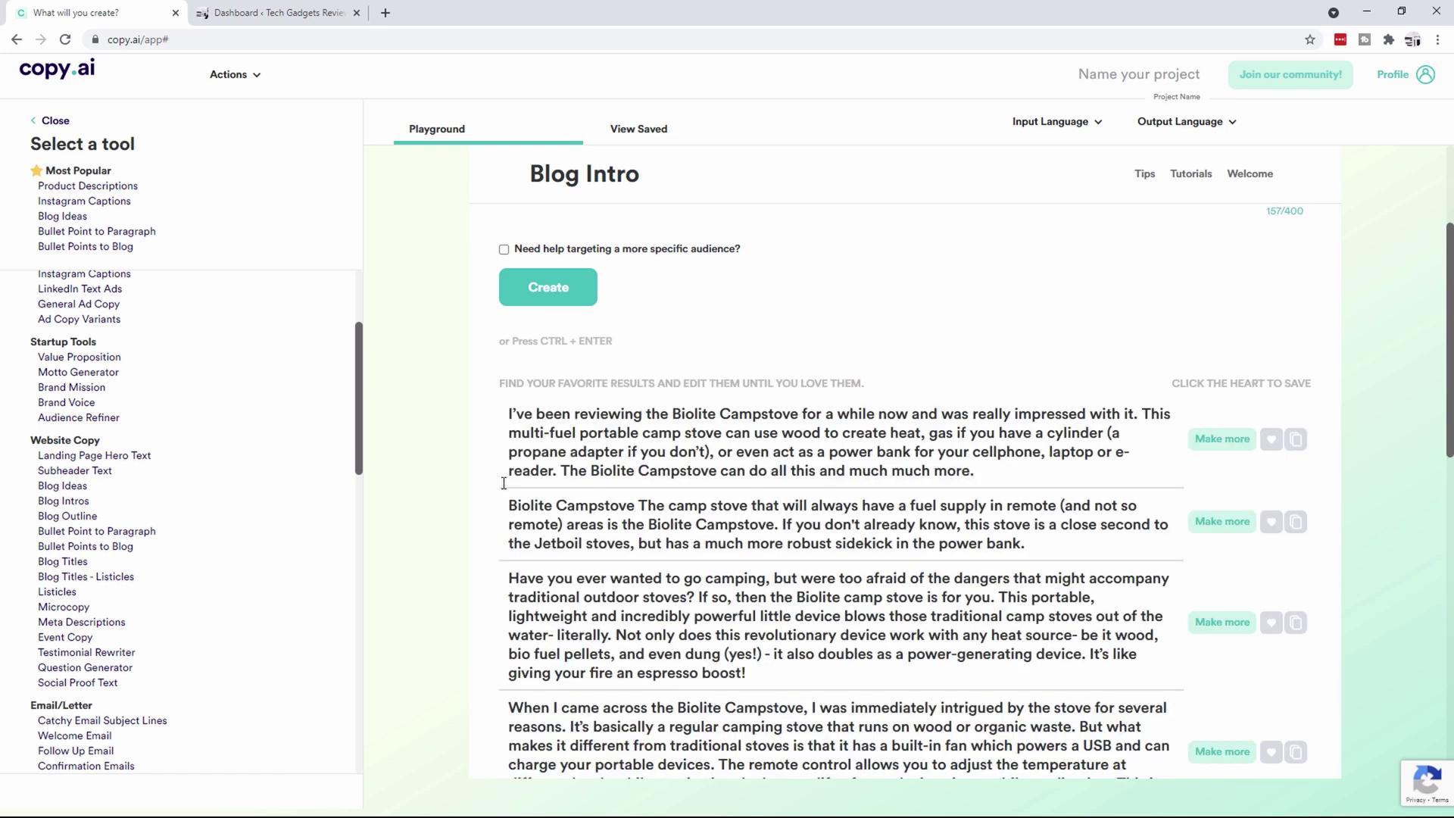
- Copy the first intro about reviewing the Biolite Campstove and go to WordPress
scroll(502, 482, "down", 2)
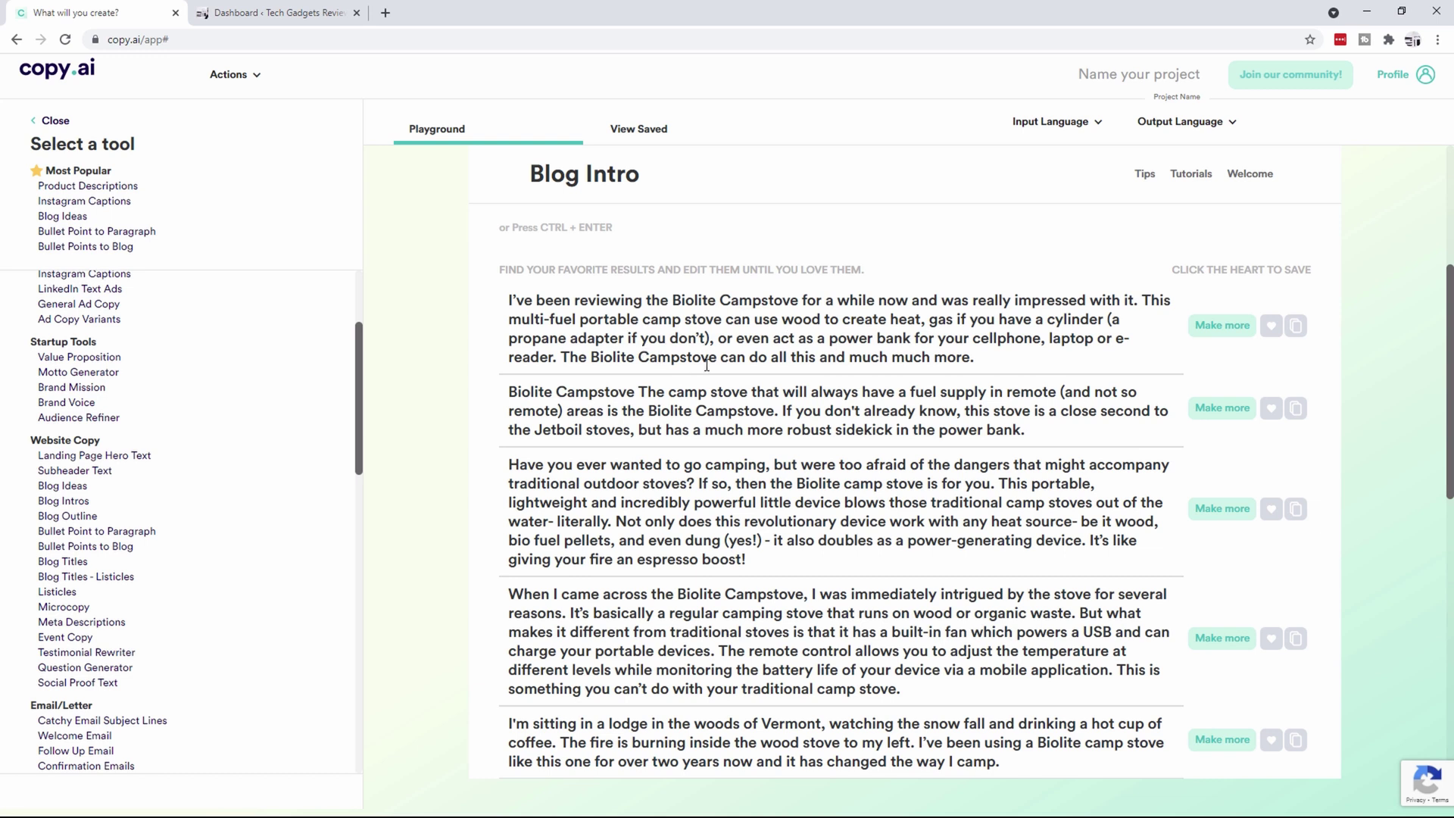
left_click(1291, 331)
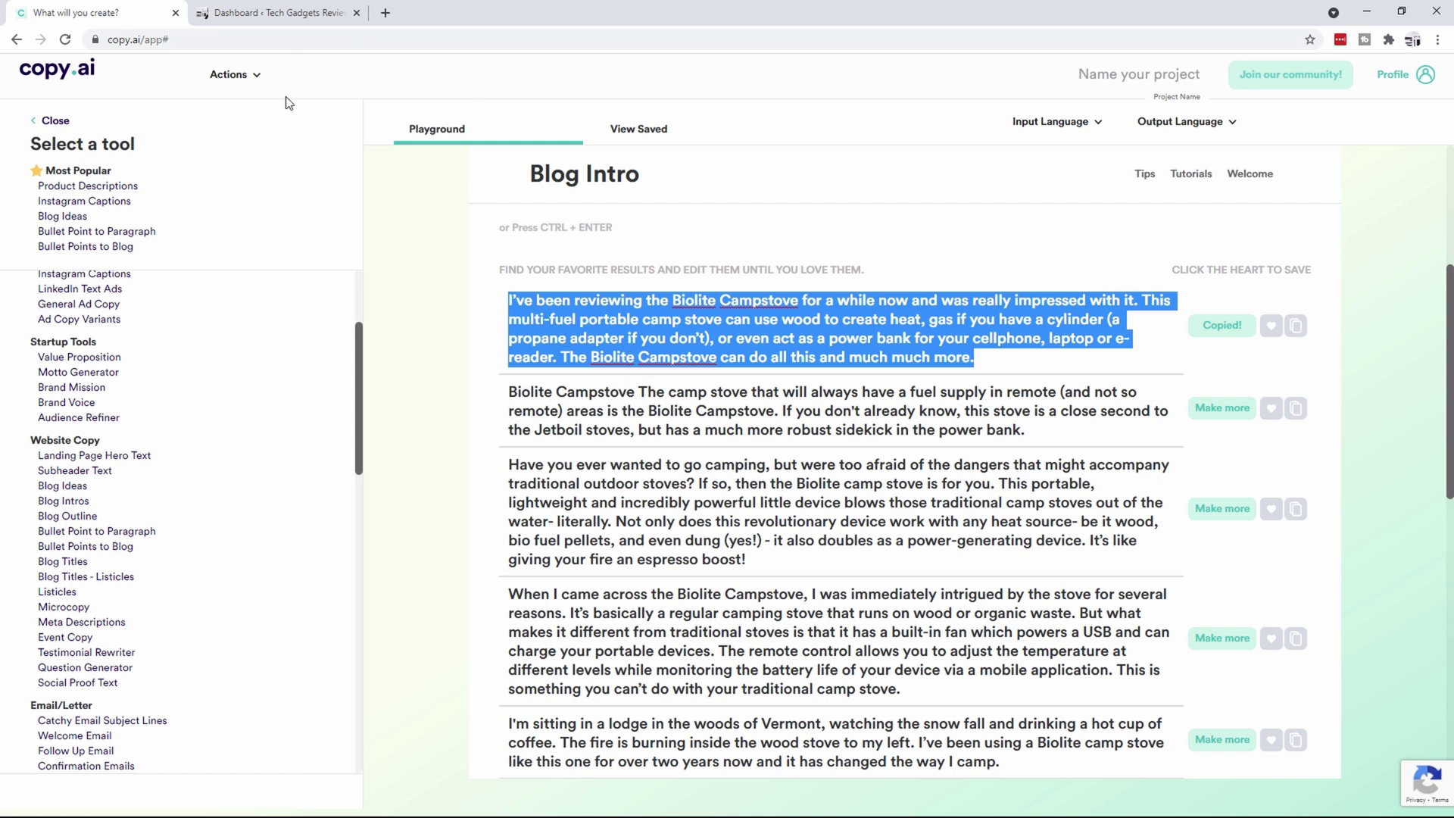
left_click(242, 20)
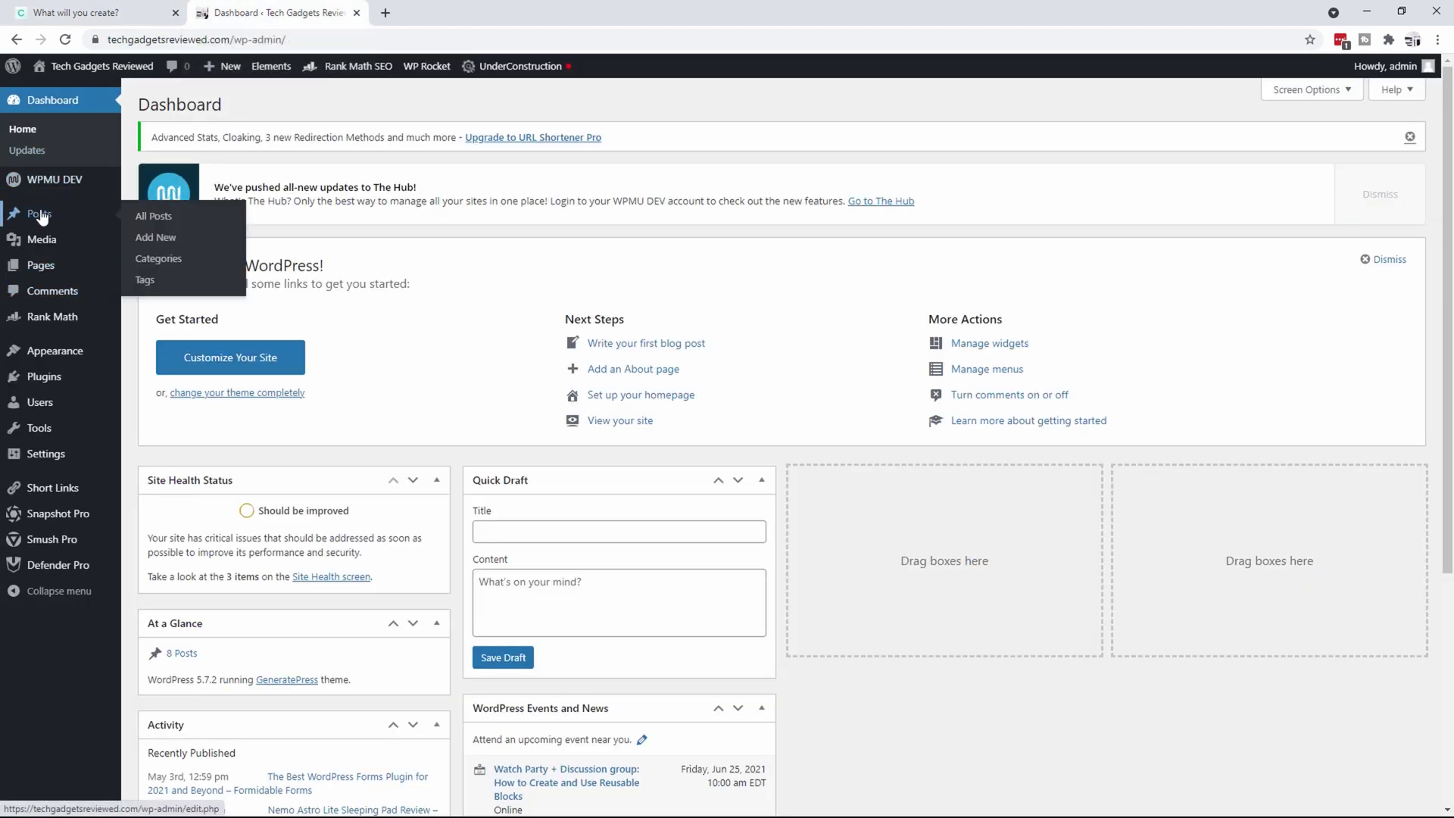
- Start a new post with the first intro as body and the Notepad title pasted as title
left_click(178, 239)
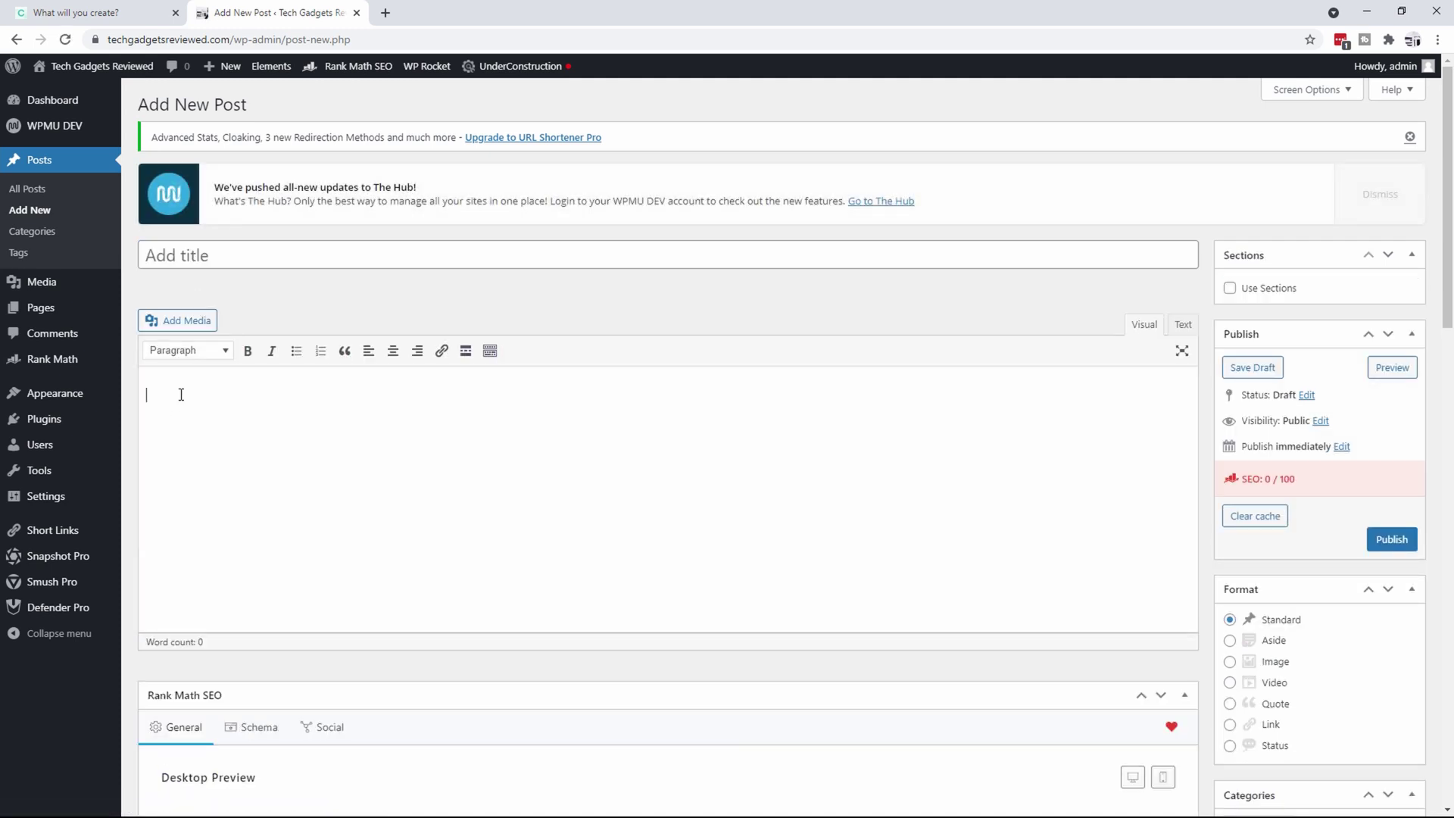
key("ctrl+v")
key("alt+Tab")
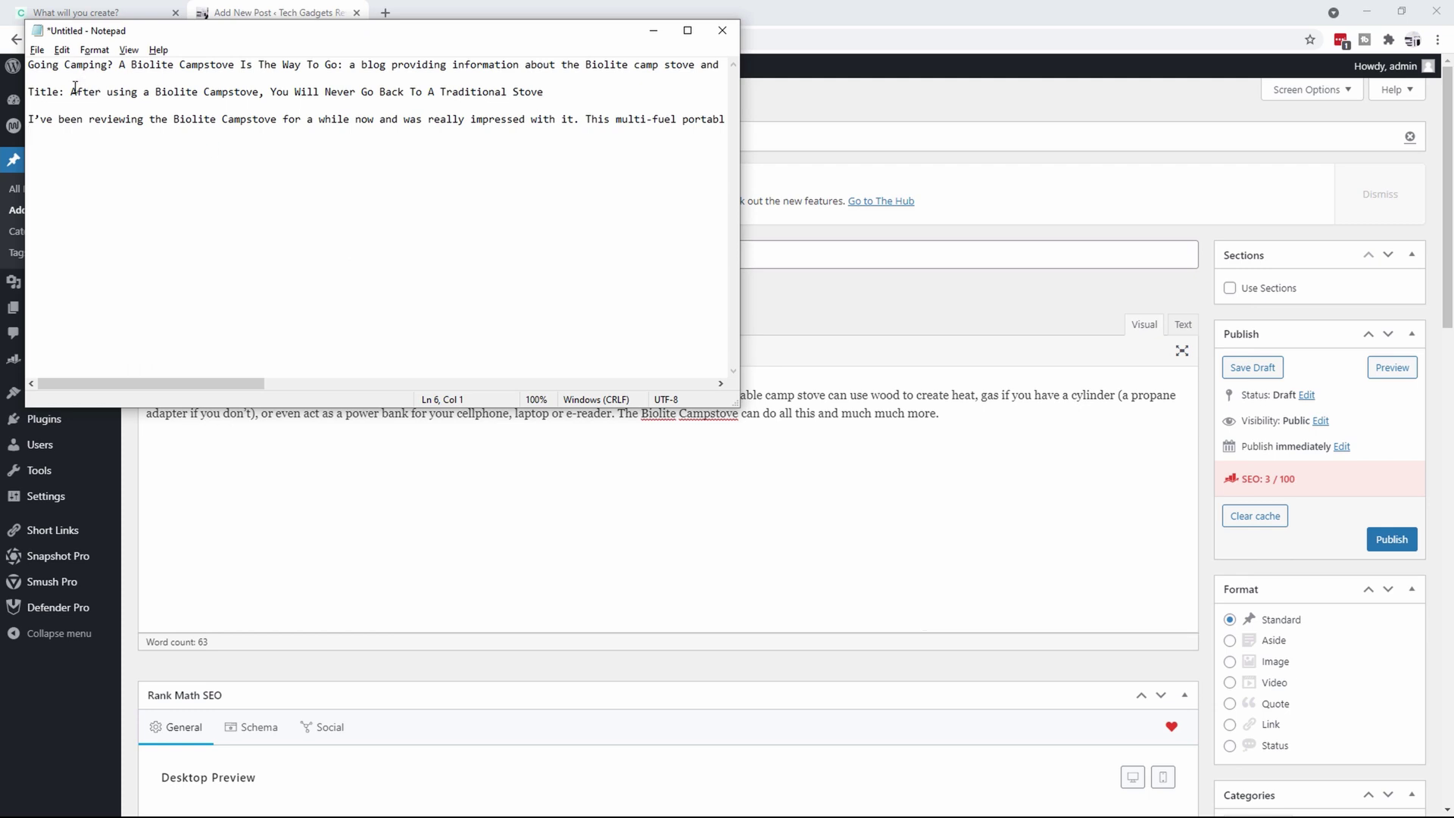
mouse_move(70, 94)
left_mouse_down()
mouse_move(544, 91)
mouse_move(72, 88)
left_mouse_up()
left_click(482, 92)
key("ctrl+c")
key("alt+Tab")
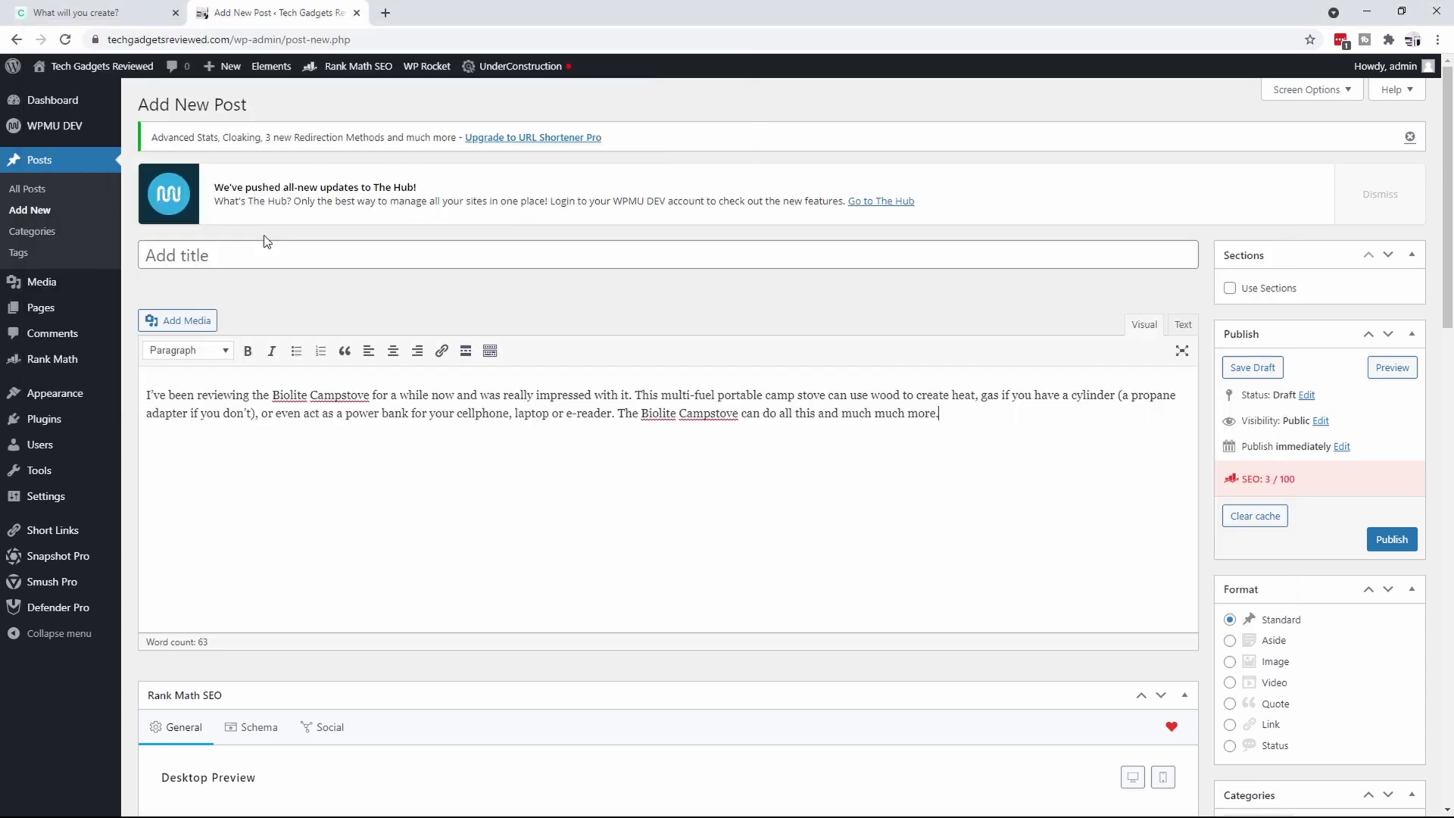
left_click(251, 256)
key("ctrl+v")
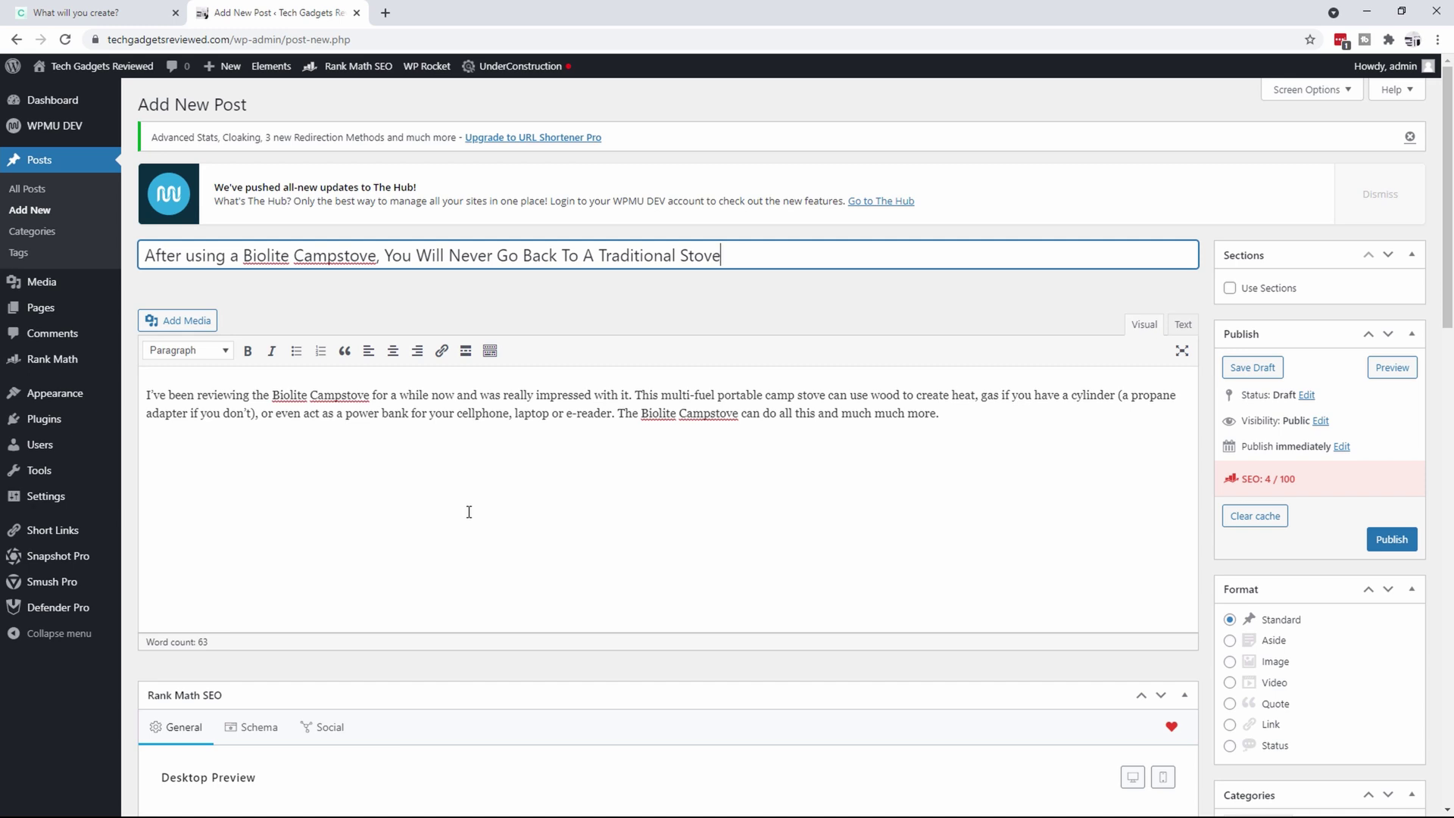
- Add an empty paragraph below the intro and return to the Copy.ai intro results
left_click(994, 419)
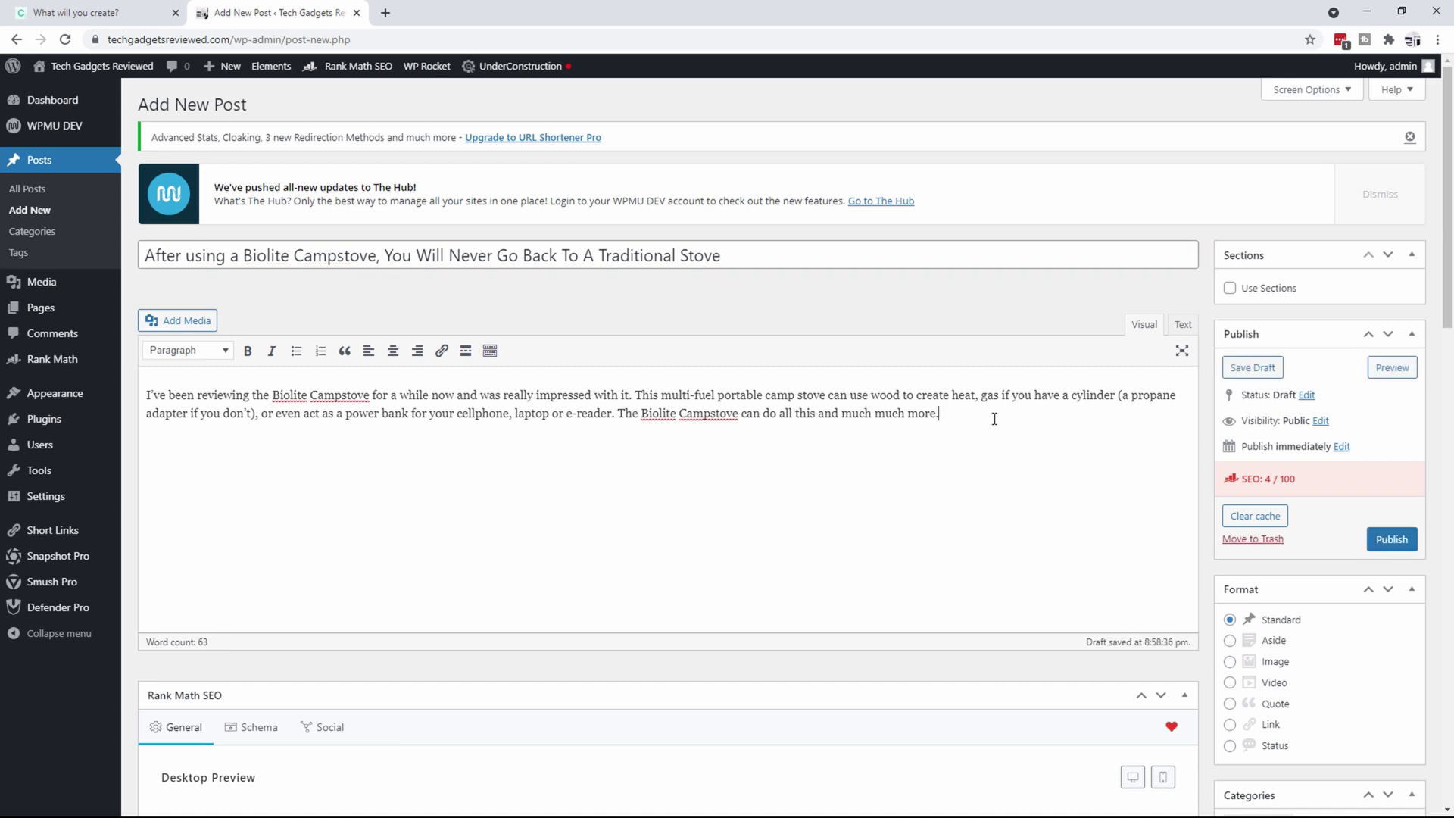
key("Return")
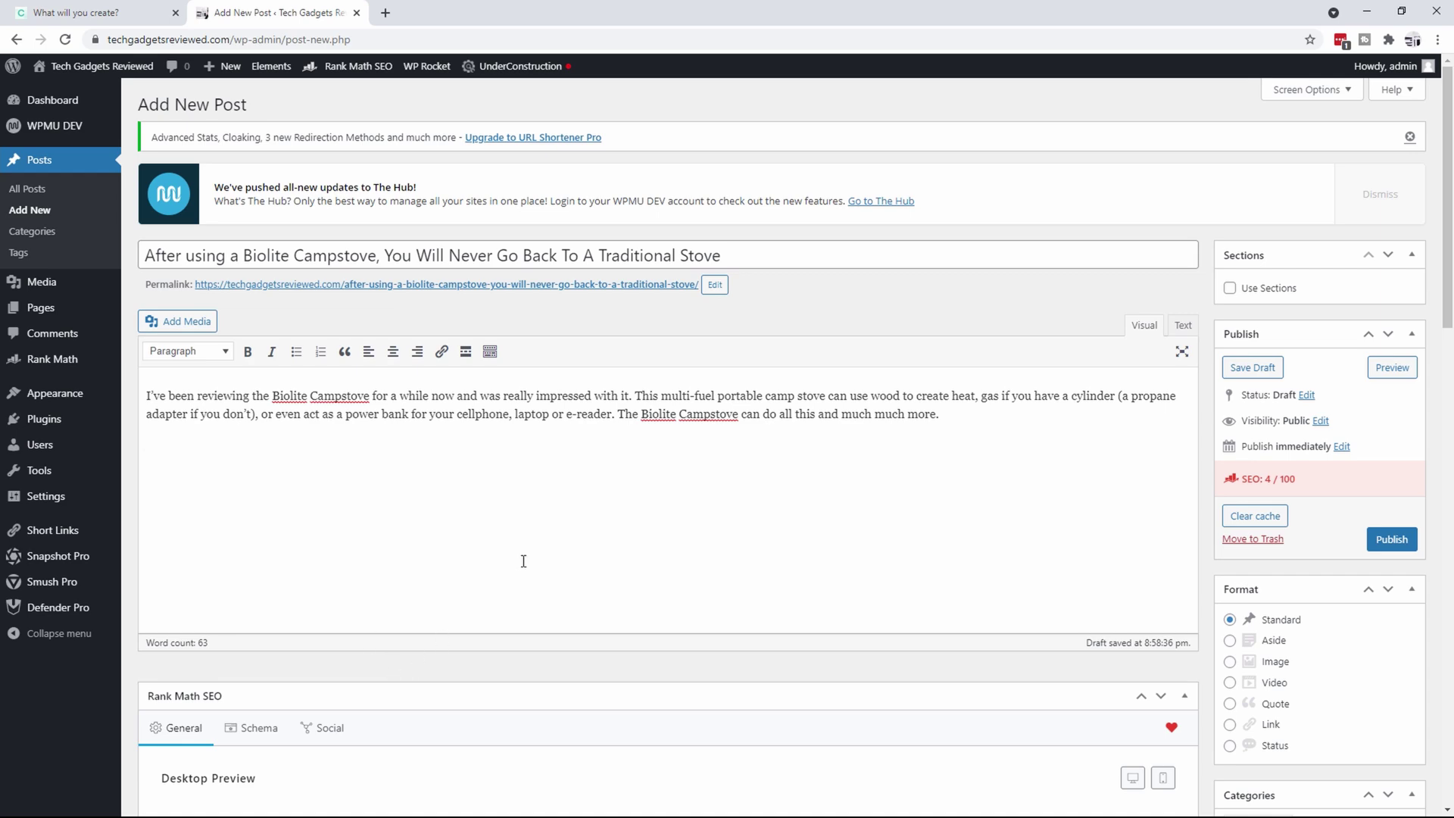
key("alt+Tab")
key("Escape")
left_click(125, 15)
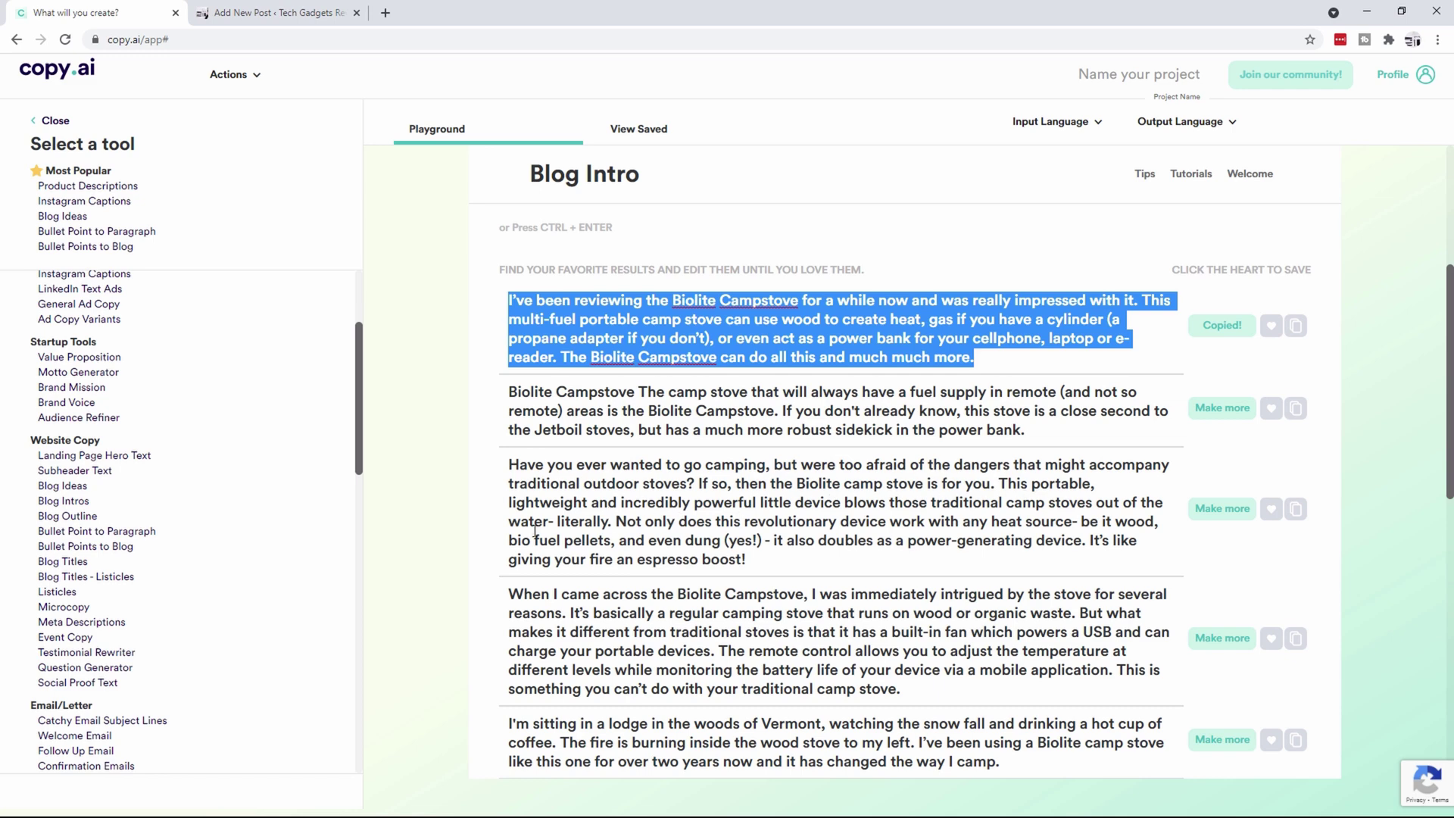
scroll(530, 529, "down", 3)
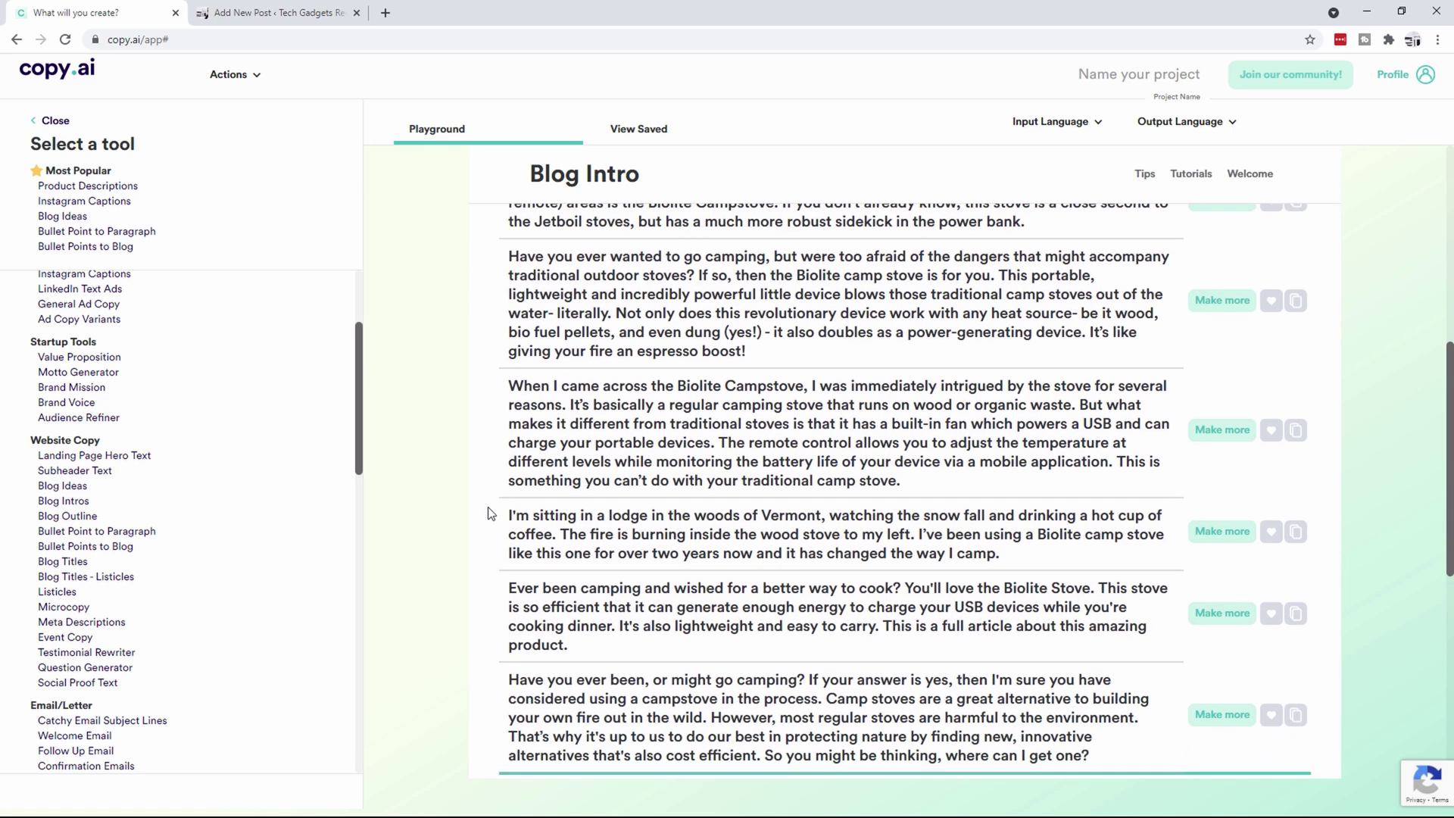
- Paste the 'When I came across the Biolite Campstove' intro as paragraph two, adding an empty line
left_click(1296, 430)
key("alt+Tab")
left_click(298, 17)
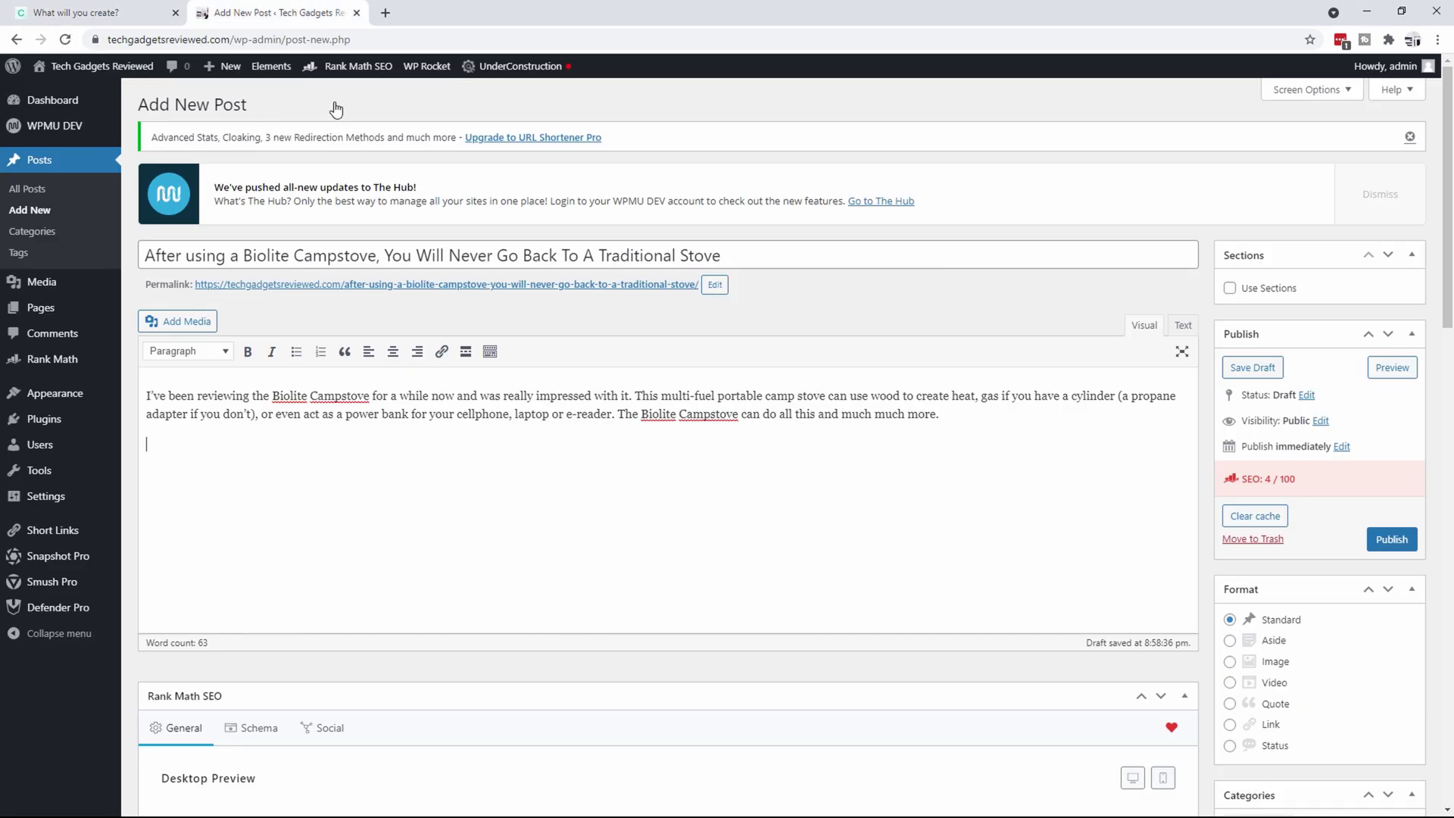
key("ctrl+v")
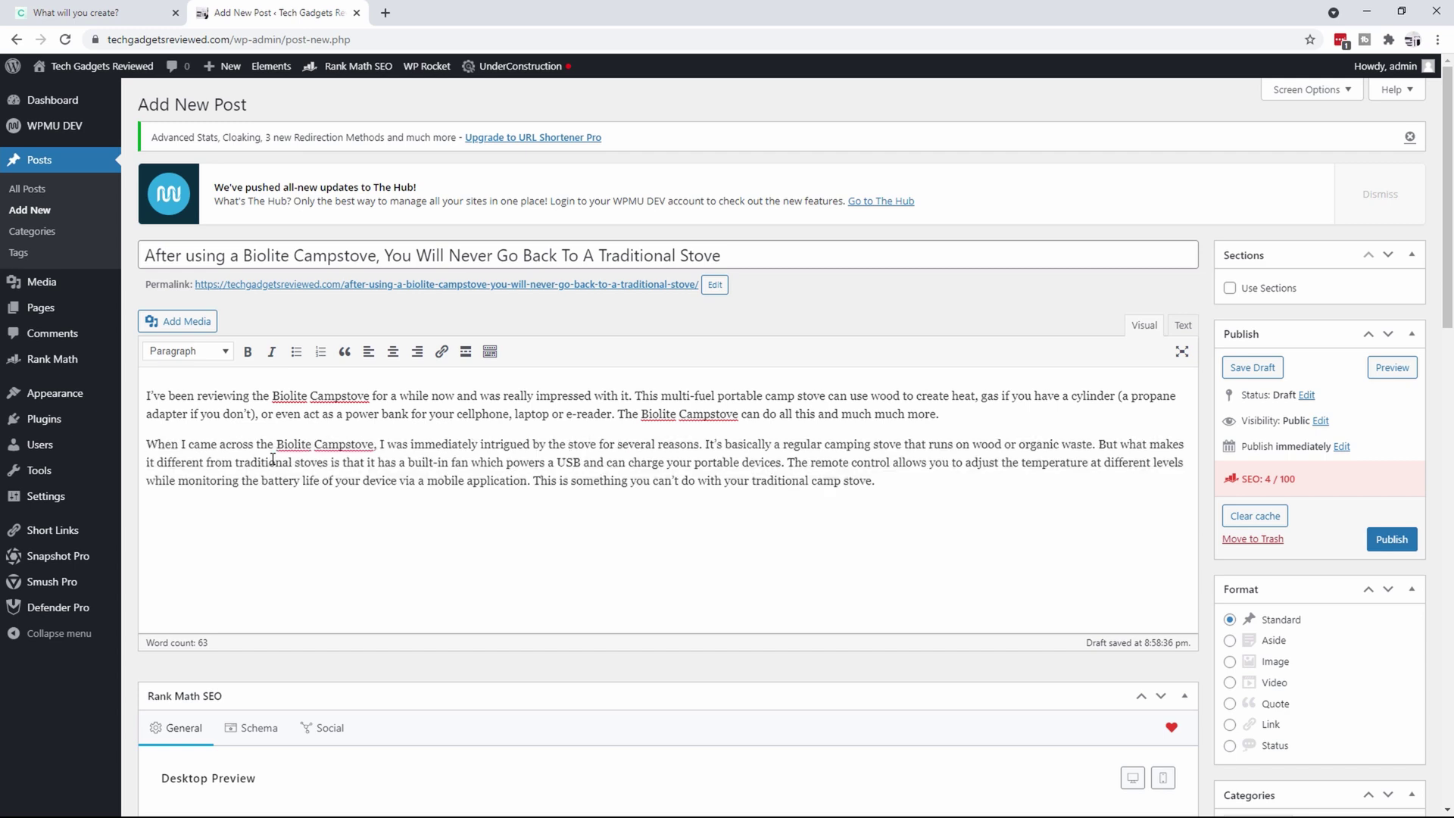
key("Return")
key("alt+Tab")
- Scroll the Blog Intro results down to the one beginning 'The Biolite is a fuel-efficient'
left_click(98, 13)
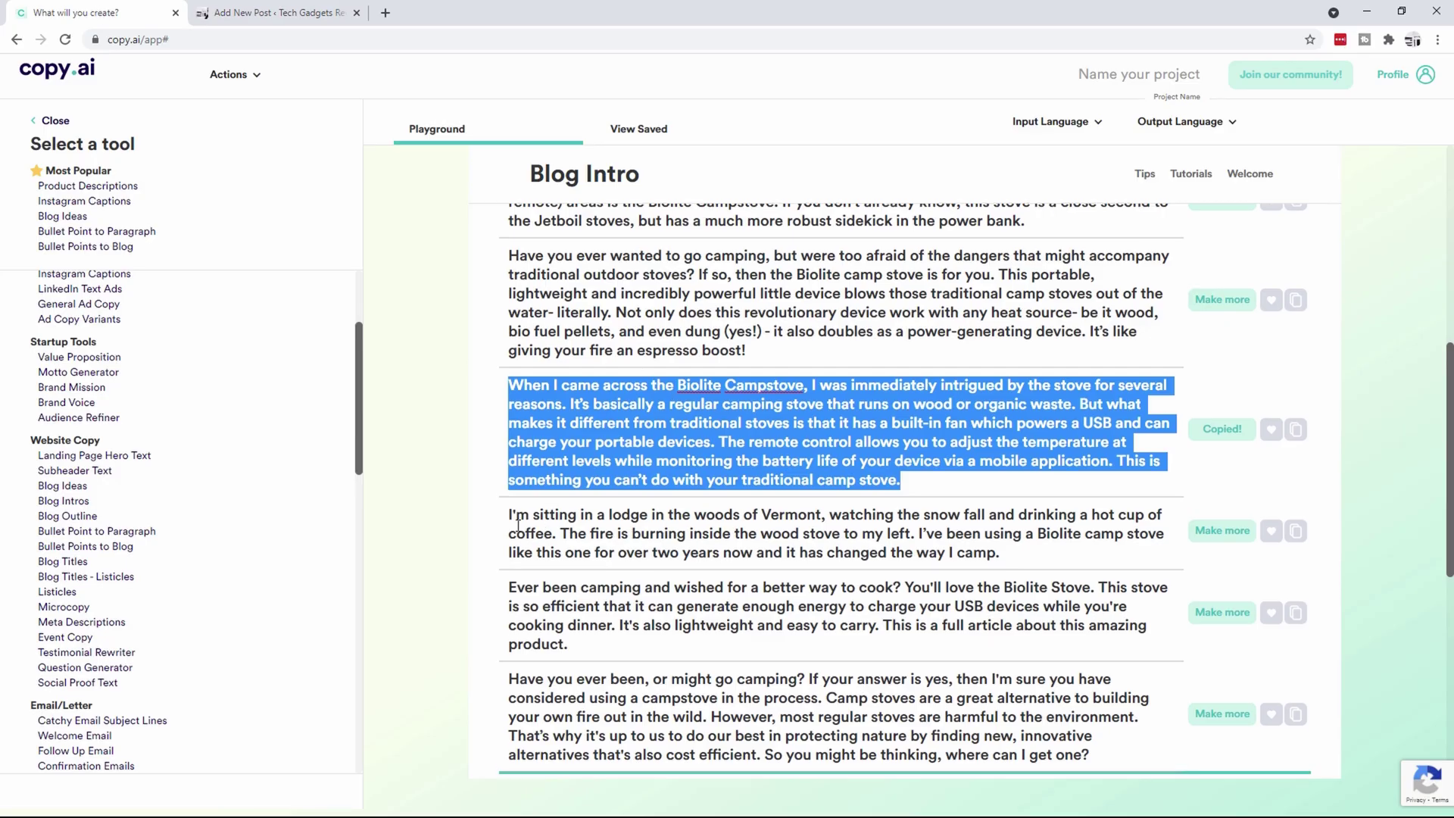
scroll(543, 528, "down", 2)
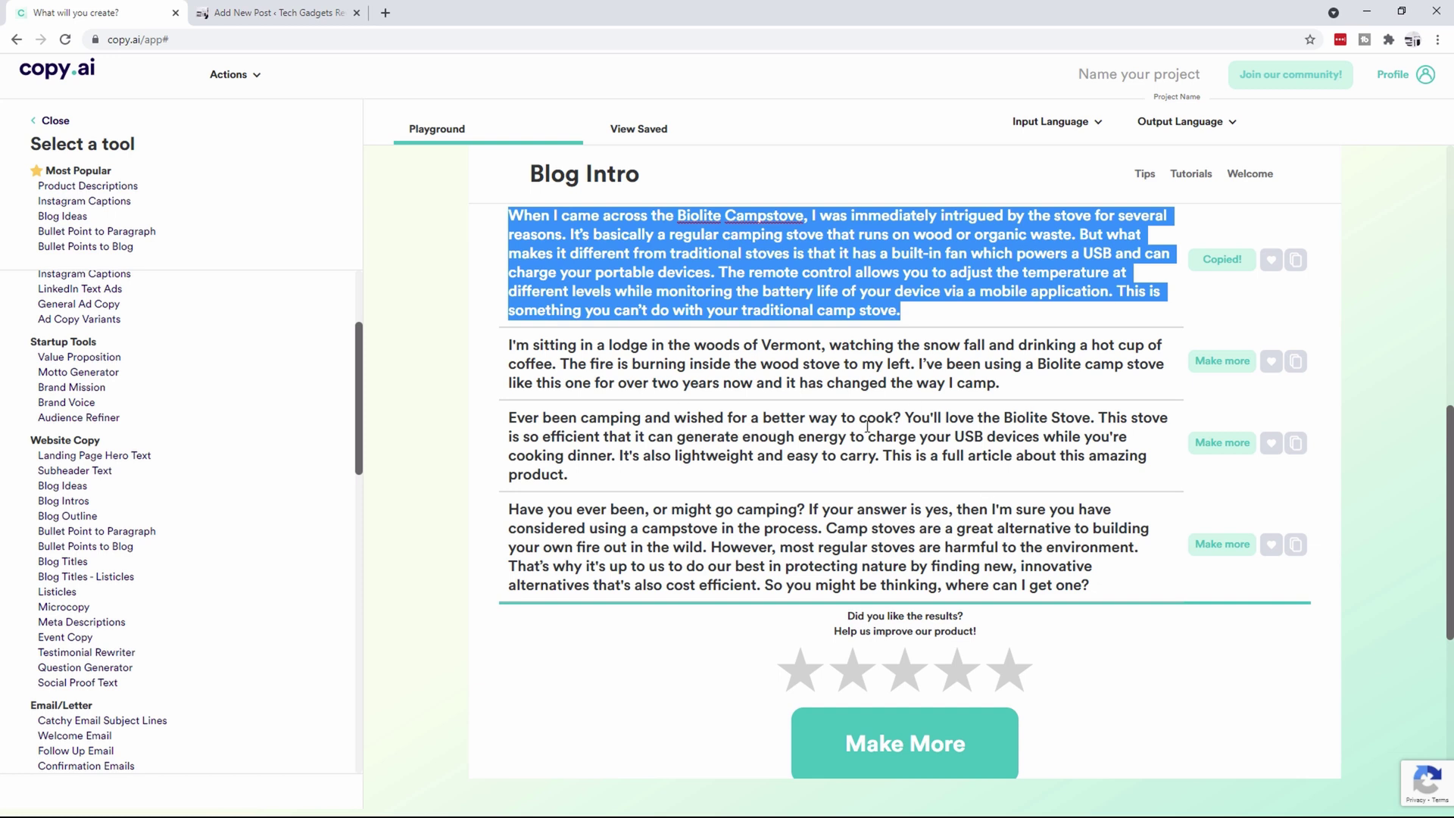
scroll(603, 429, "up", 2)
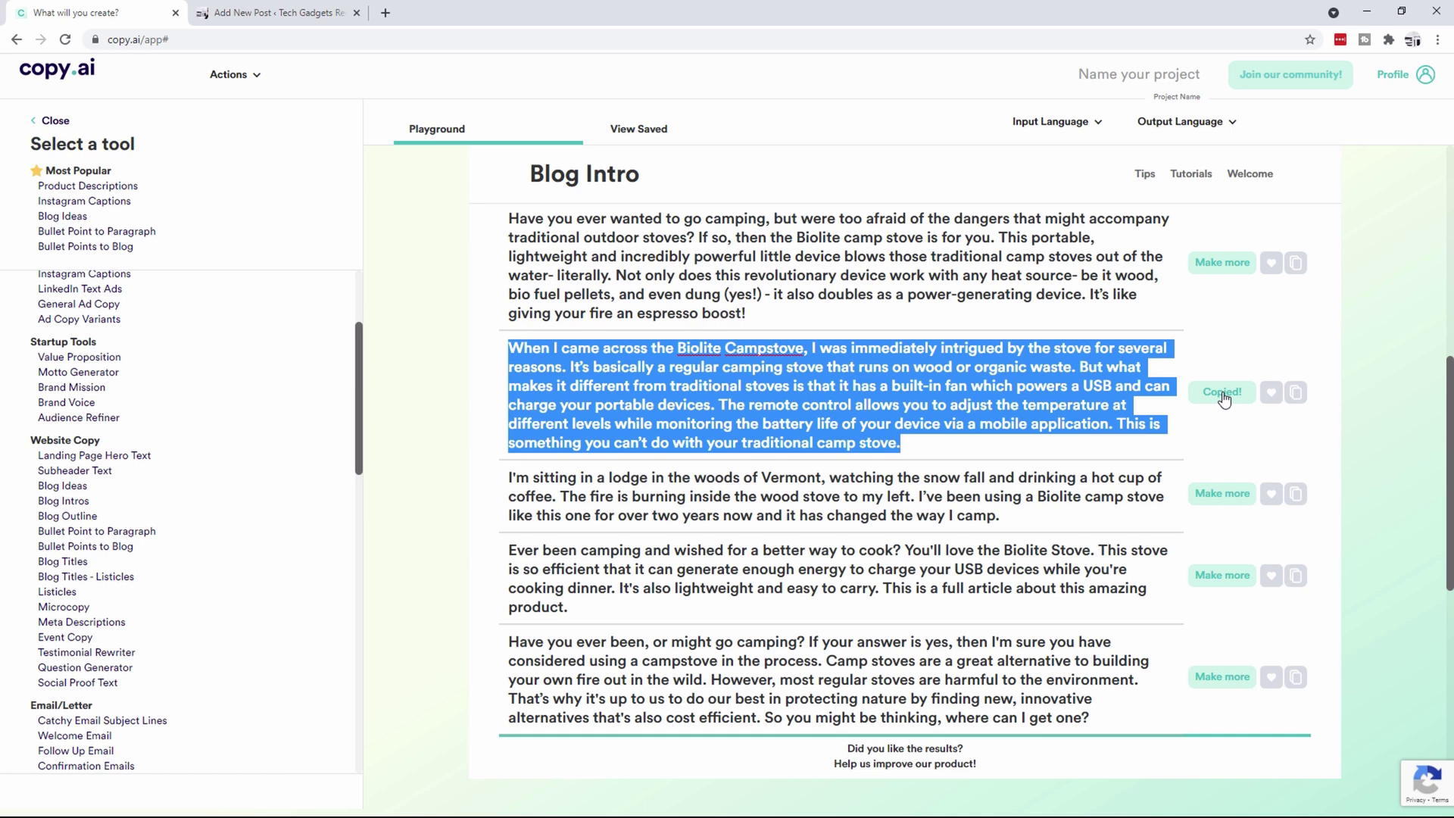
scroll(843, 413, "down", 3)
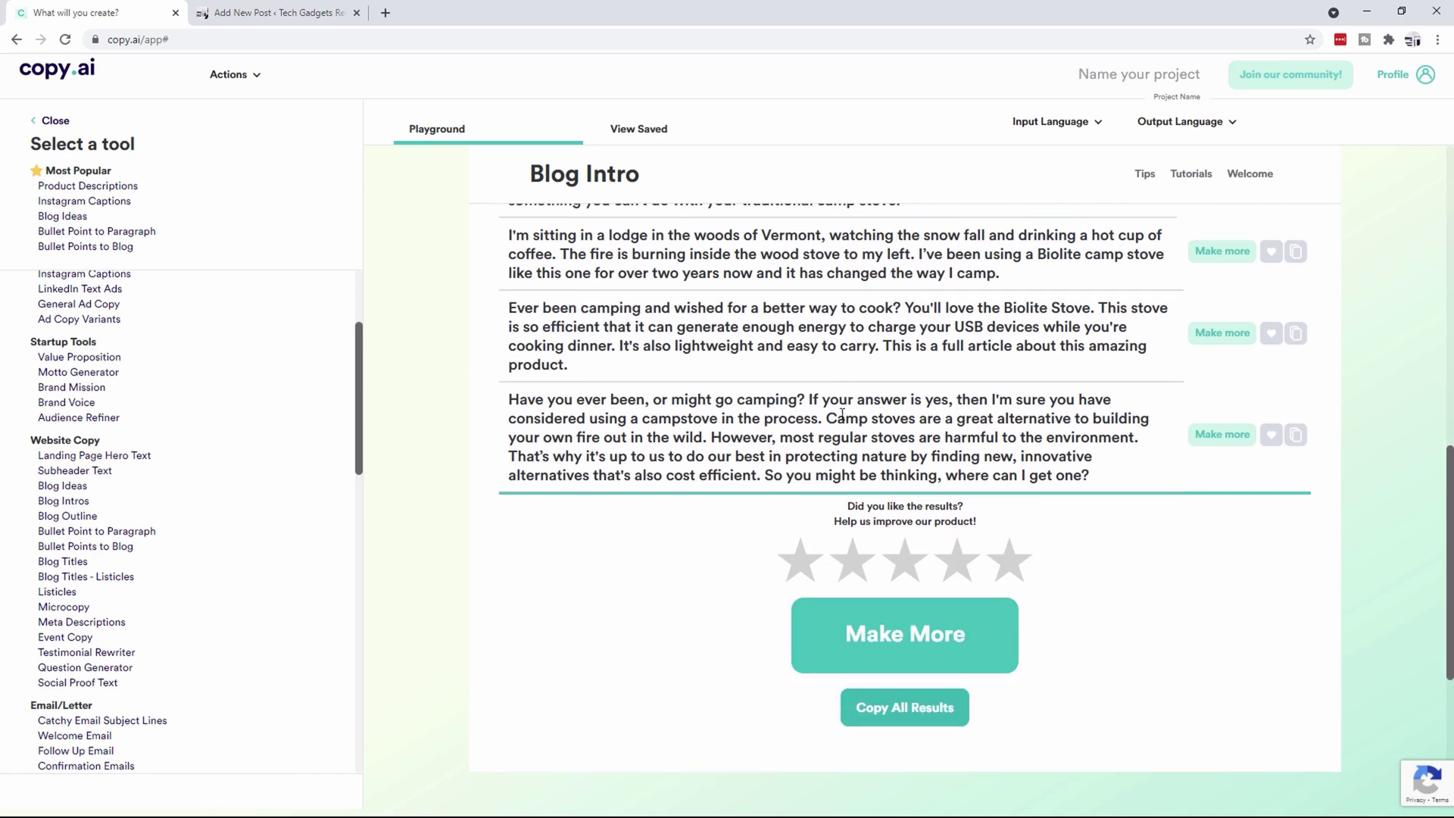
scroll(843, 413, "down", 3)
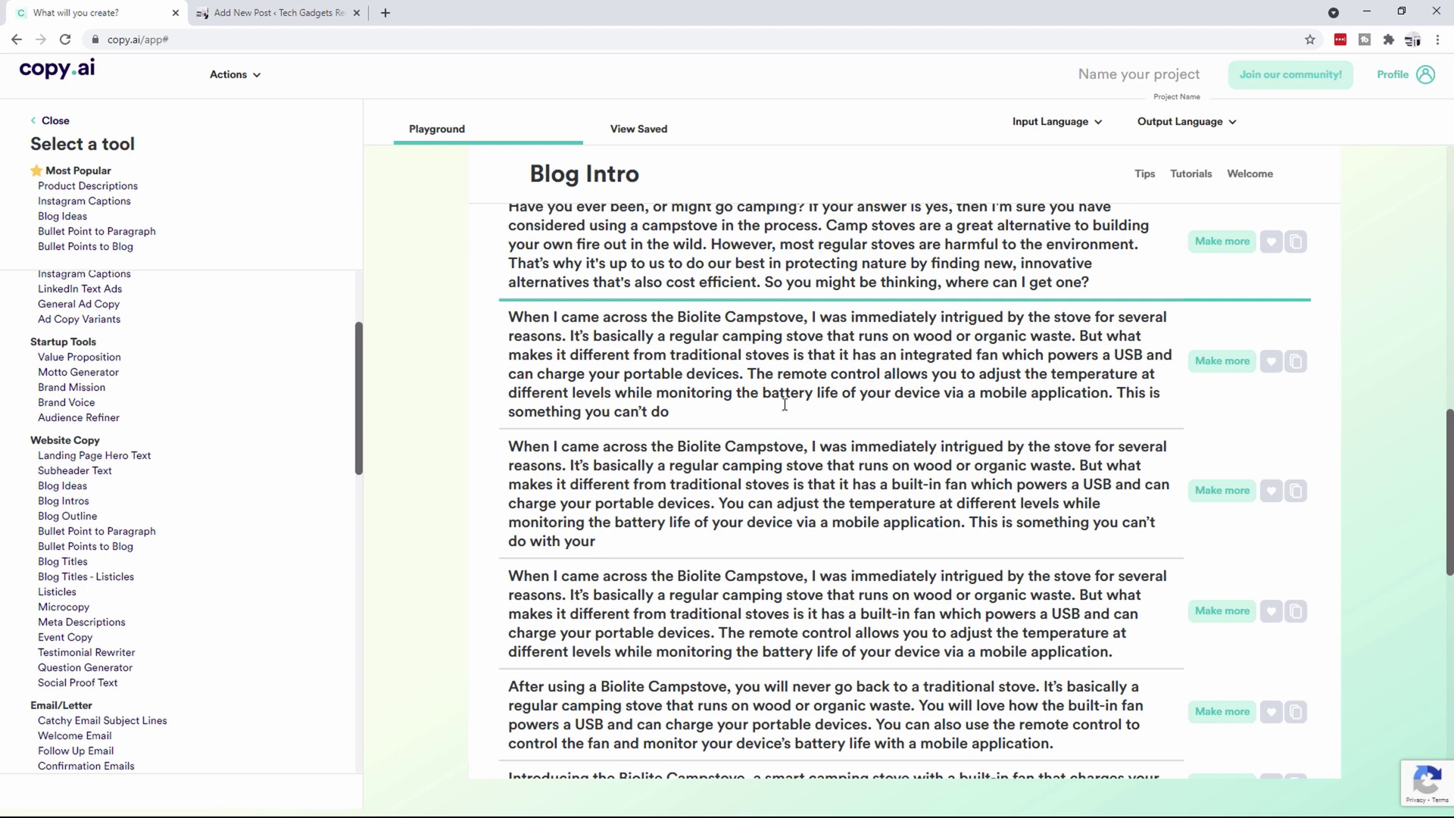
left_click(265, 15)
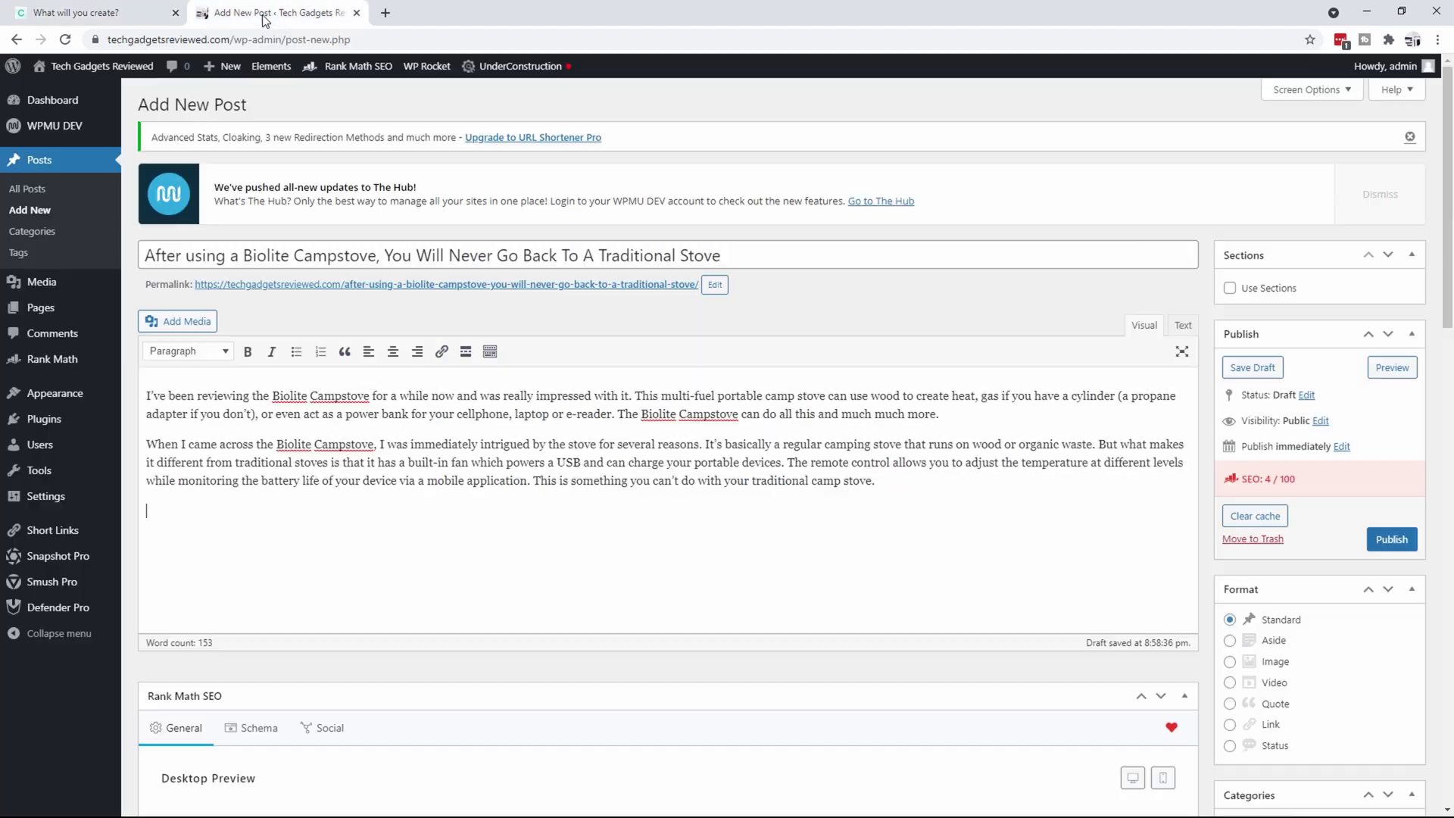
left_click(102, 15)
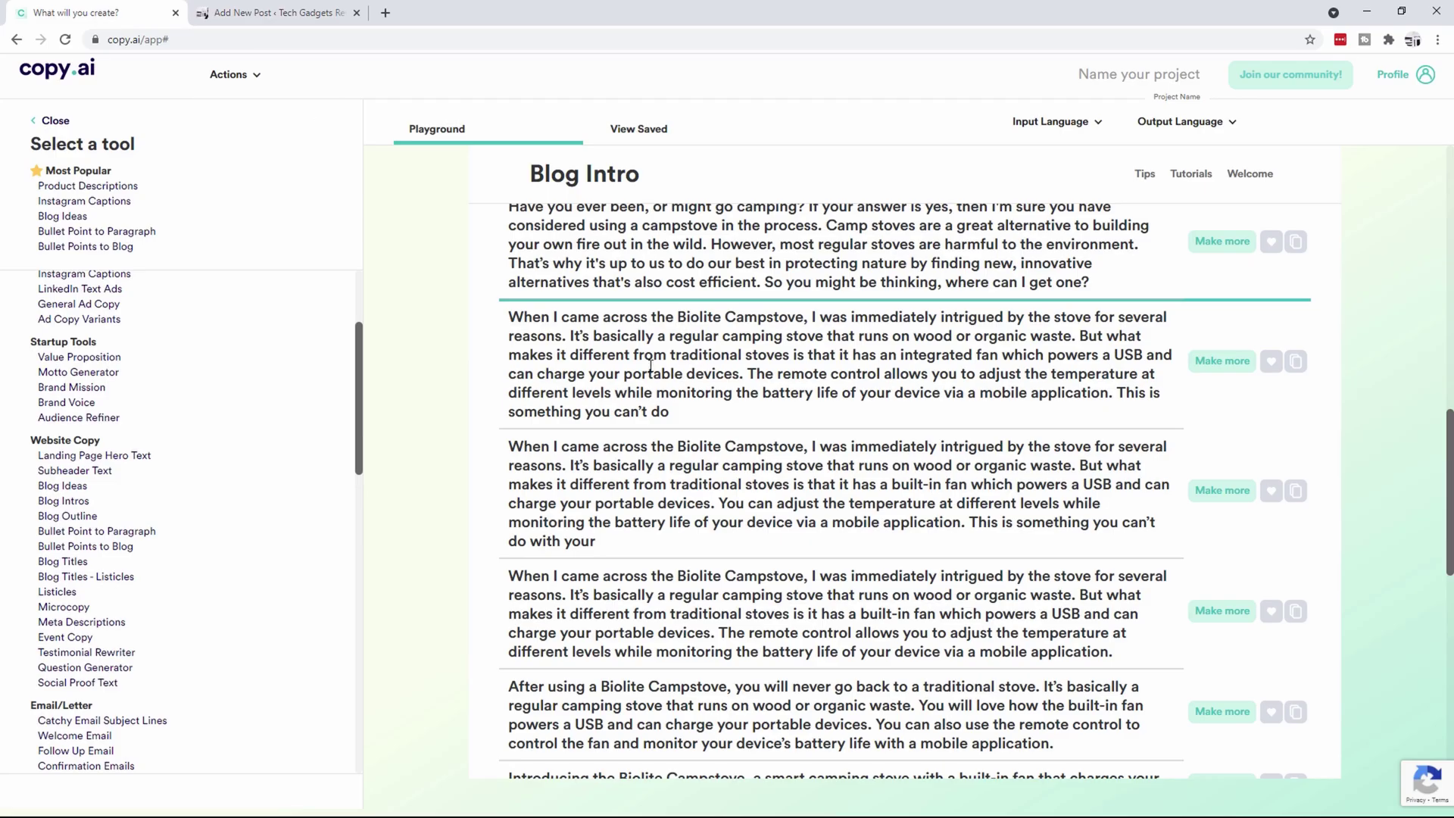
scroll(658, 499, "down", 3)
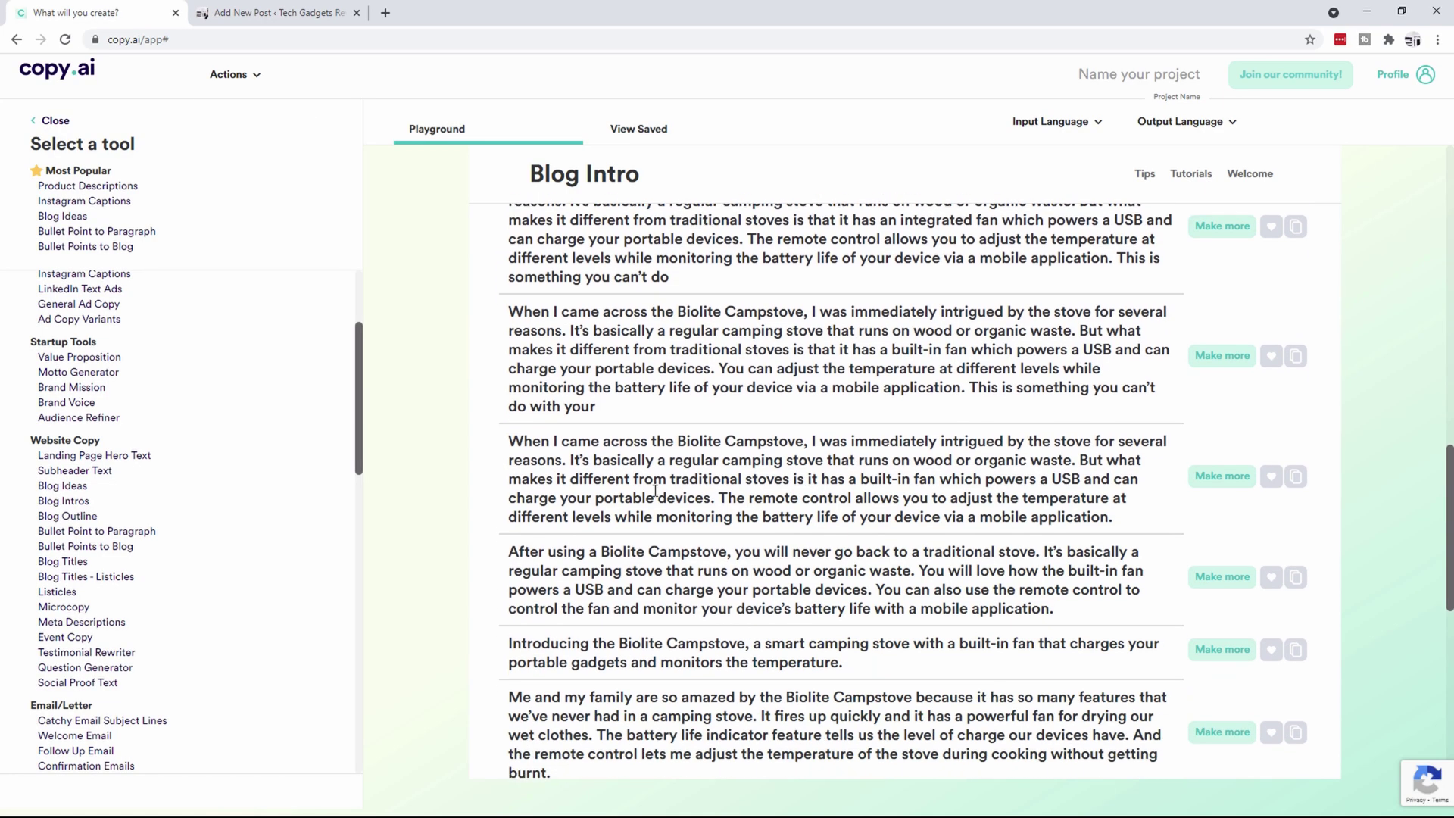
scroll(652, 481, "down", 2)
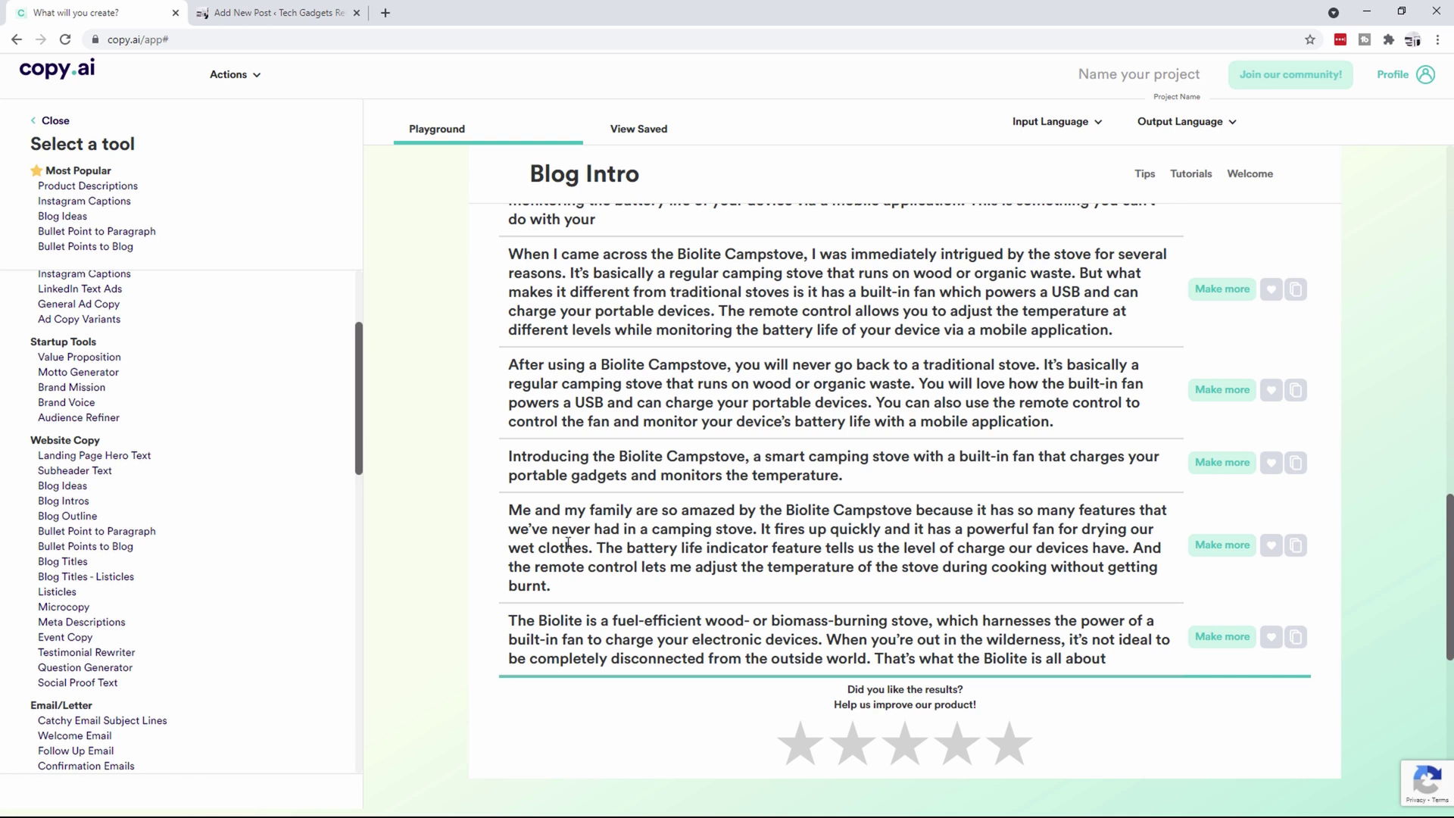
scroll(643, 542, "down", 1)
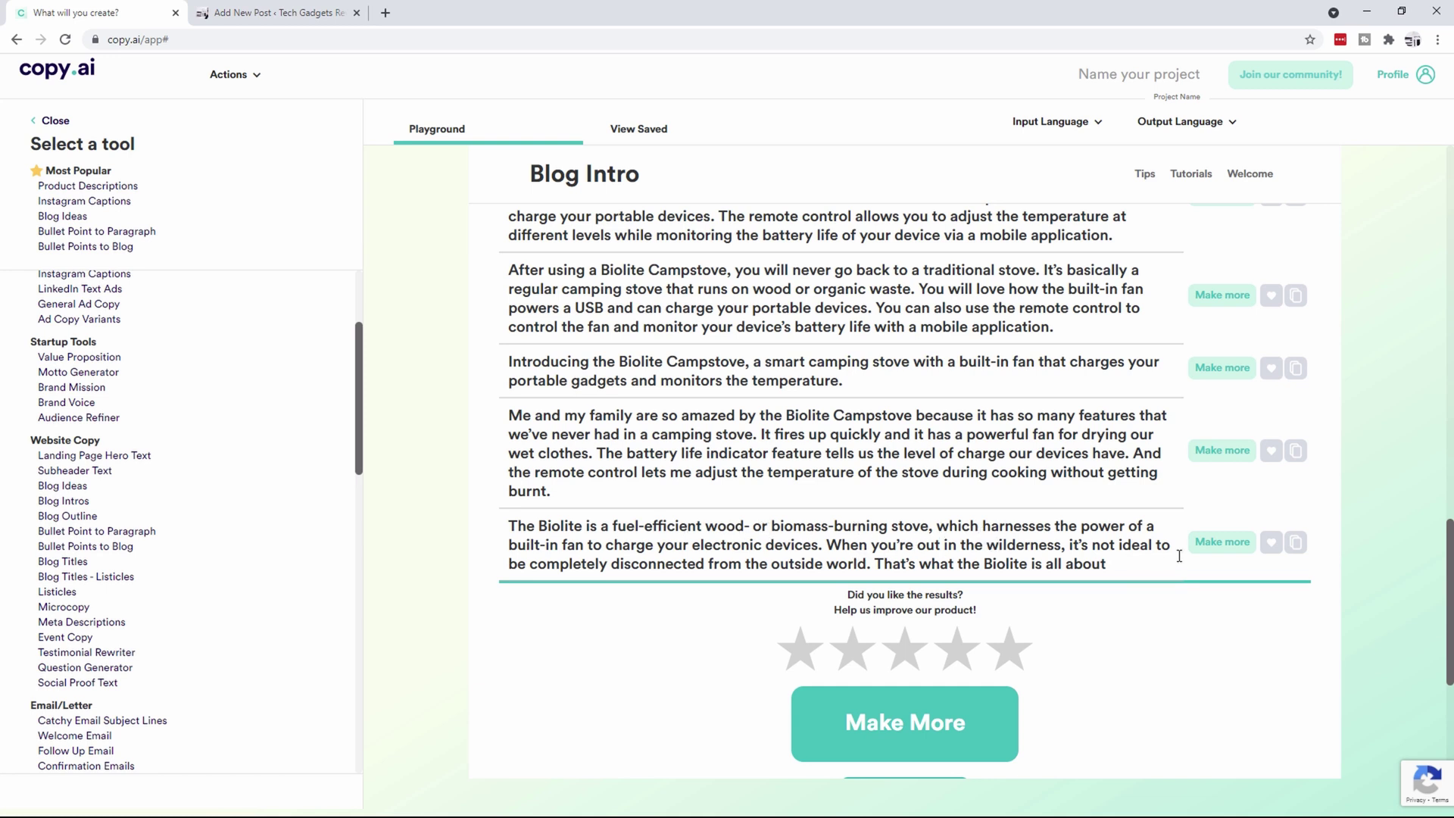
- Paste the 'The Biolite is a fuel-efficient' intro into the draft as its third paragraph
left_click(1297, 543)
left_click(271, 14)
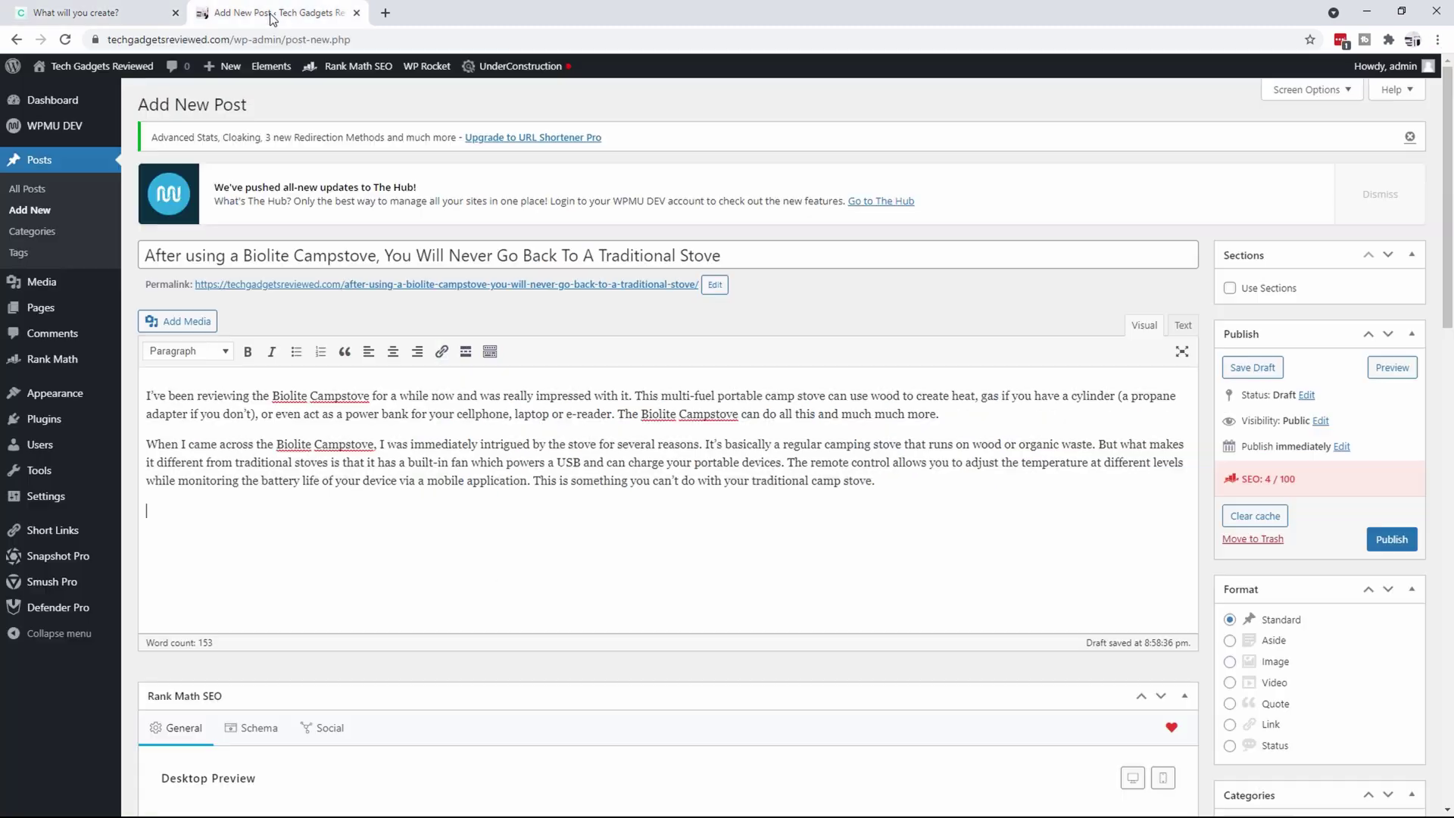
key("ctrl+v")
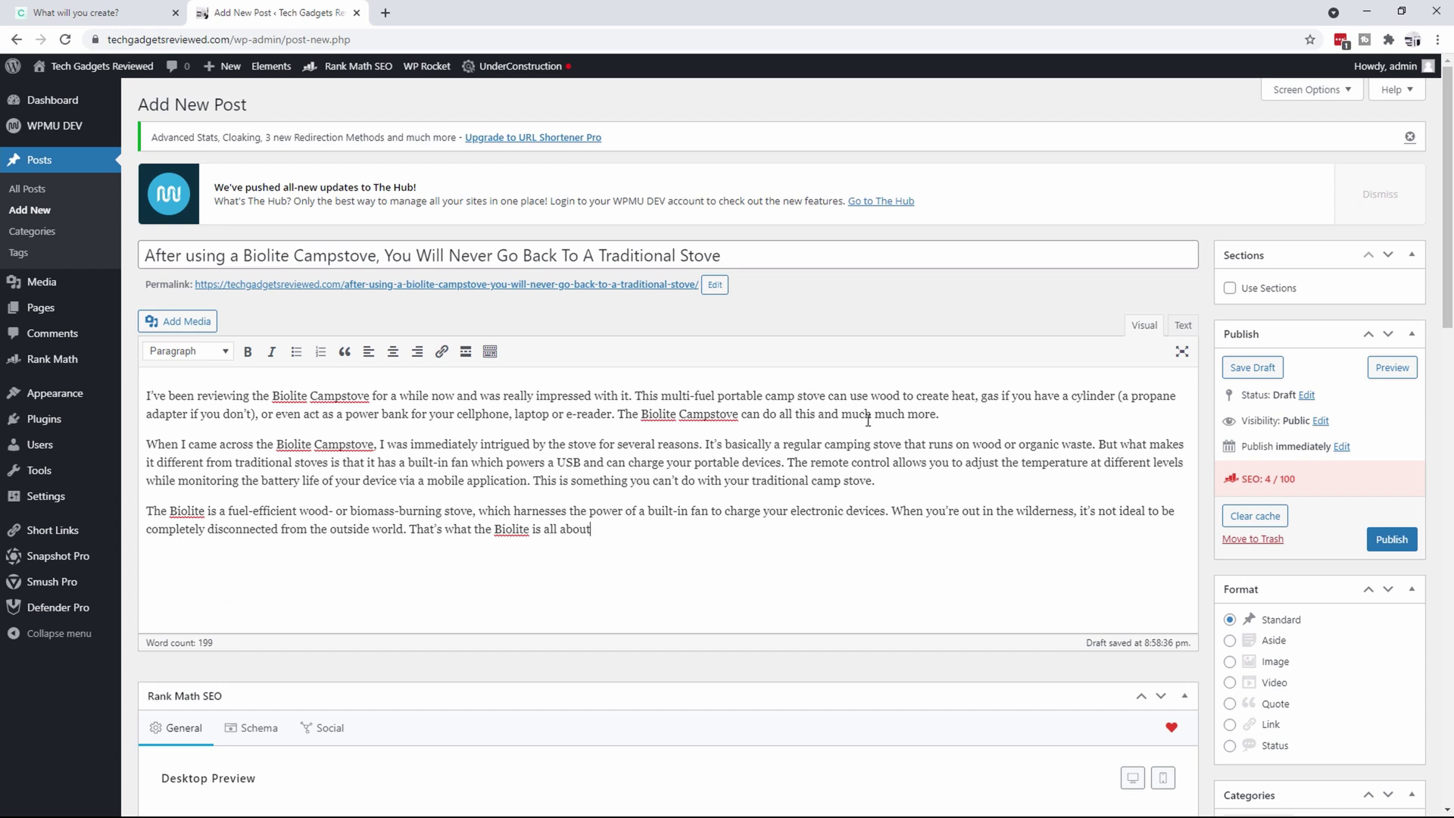
- Make more Blog Intros and copy the one beginning 'As a camper, I have used a variety of camp stoves'
left_click(134, 12)
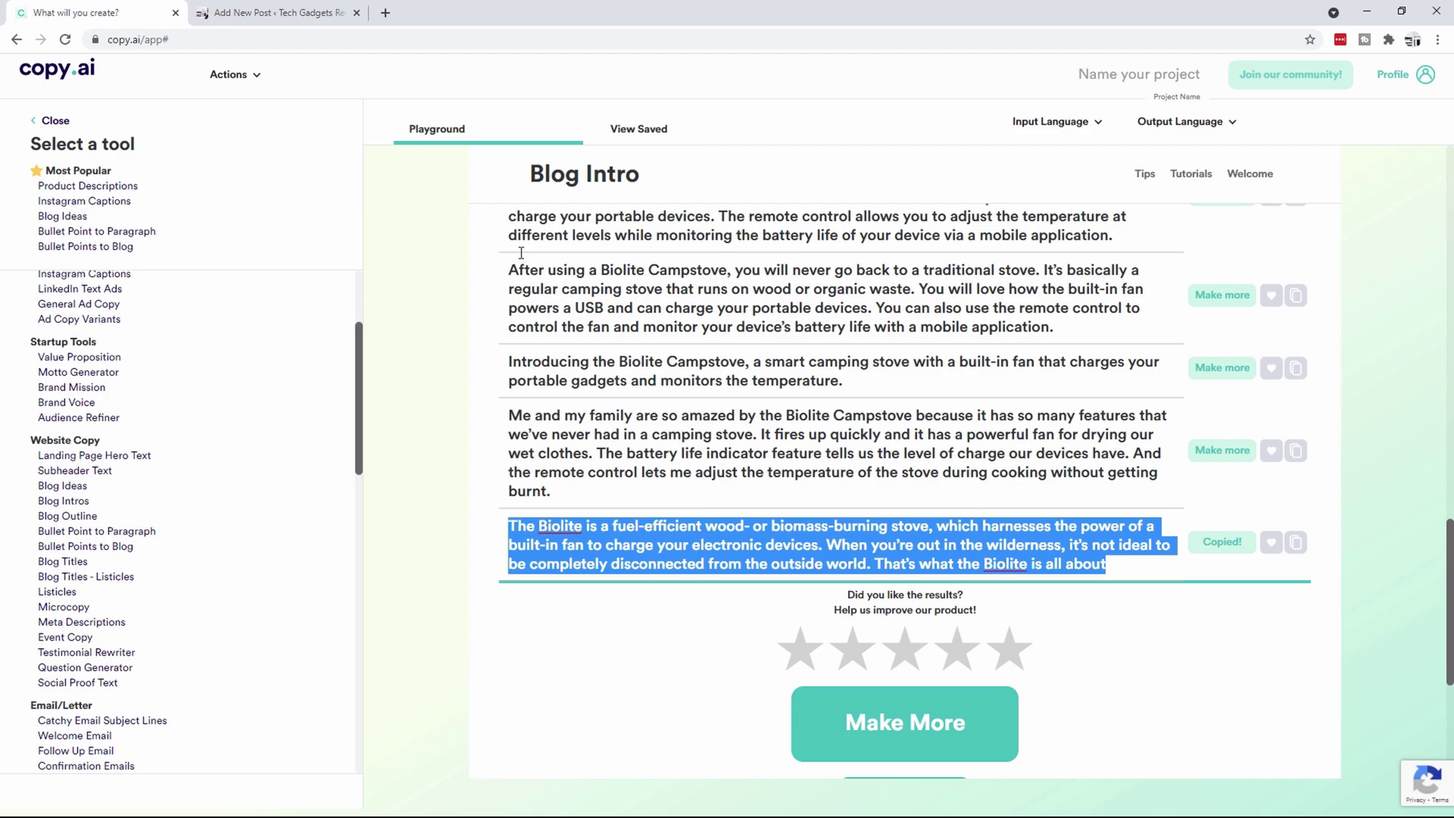
scroll(648, 454, "up", 3)
scroll(647, 454, "up", 15)
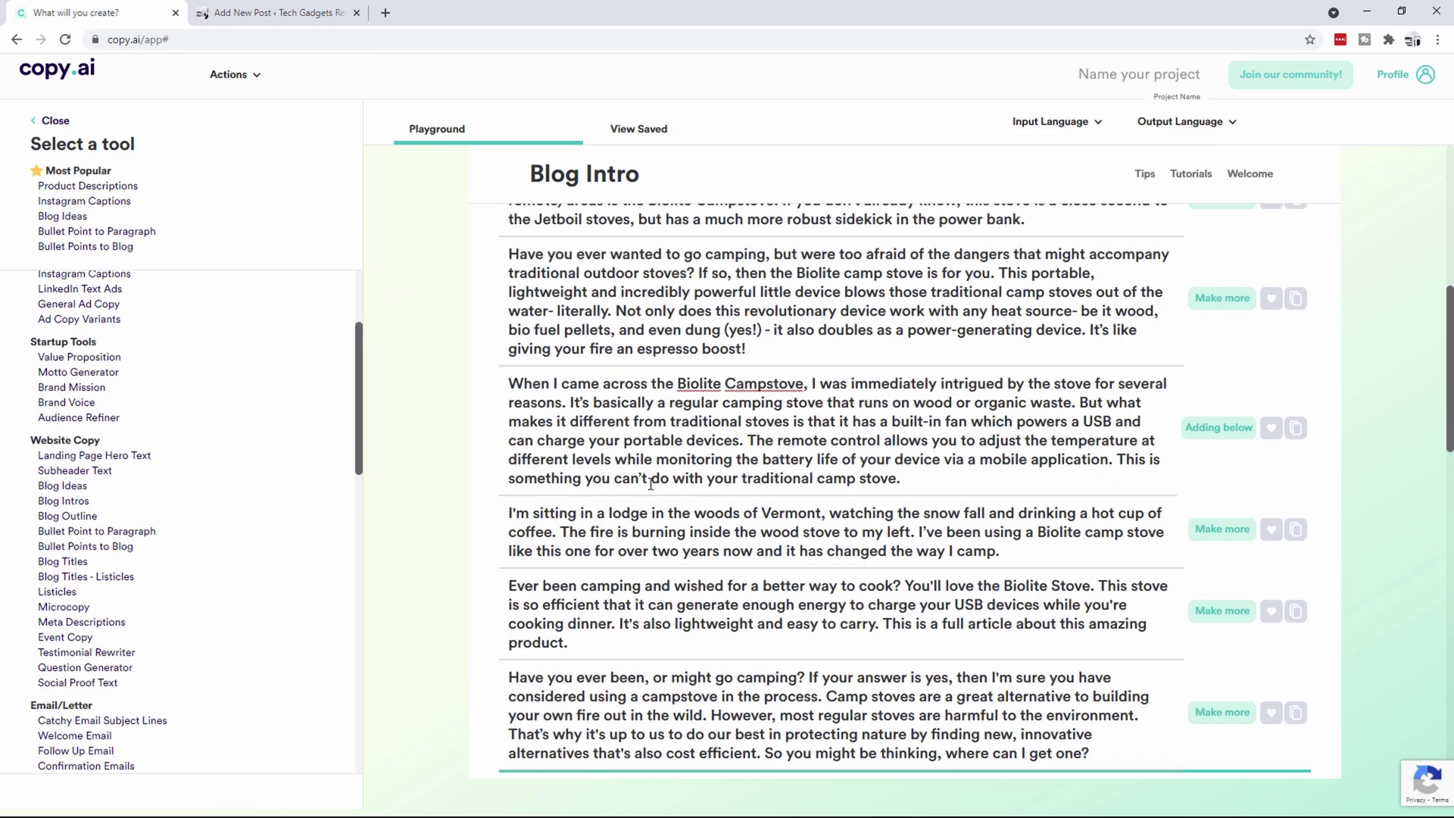
scroll(666, 503, "down", 15)
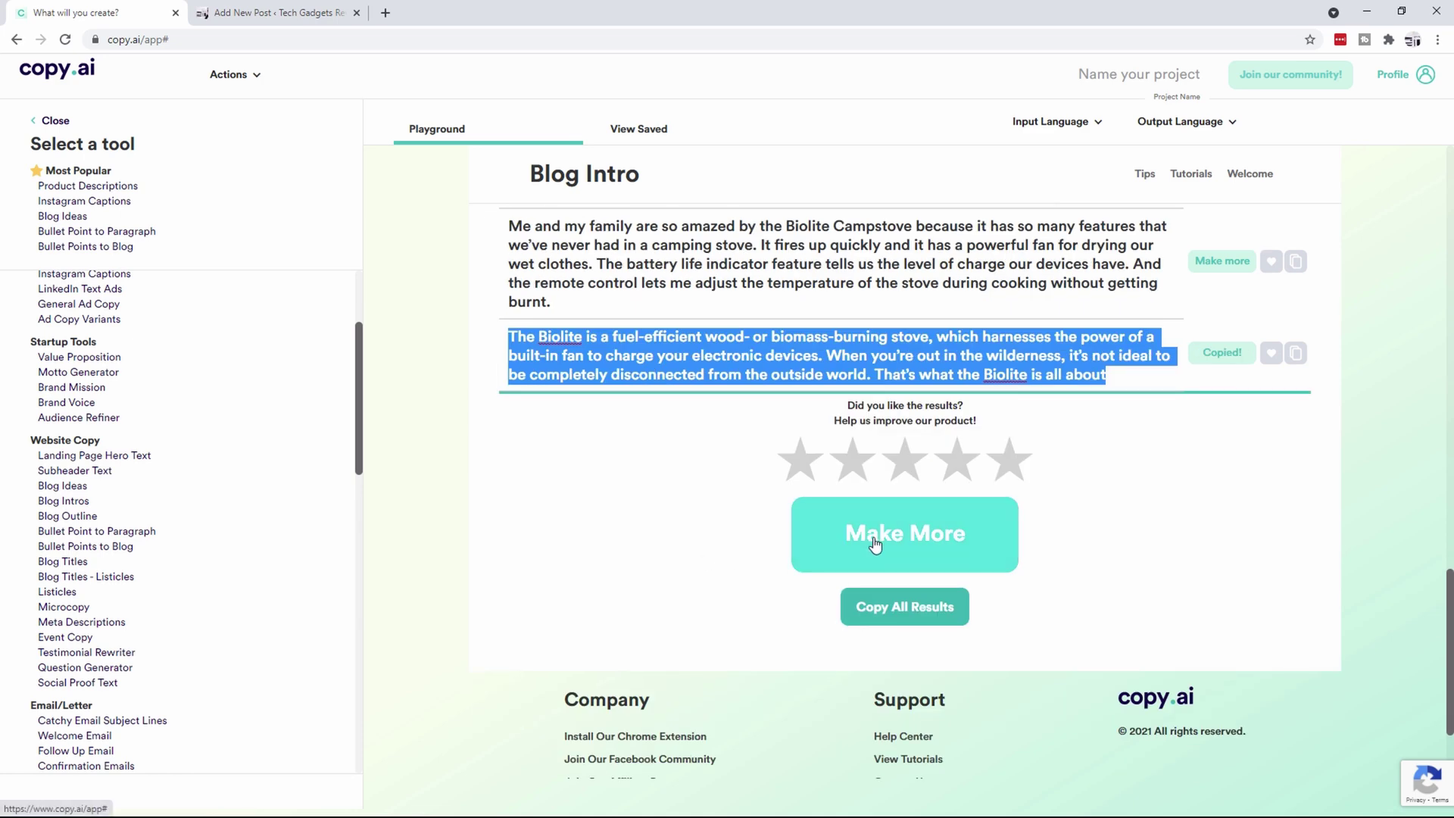
left_click(859, 534)
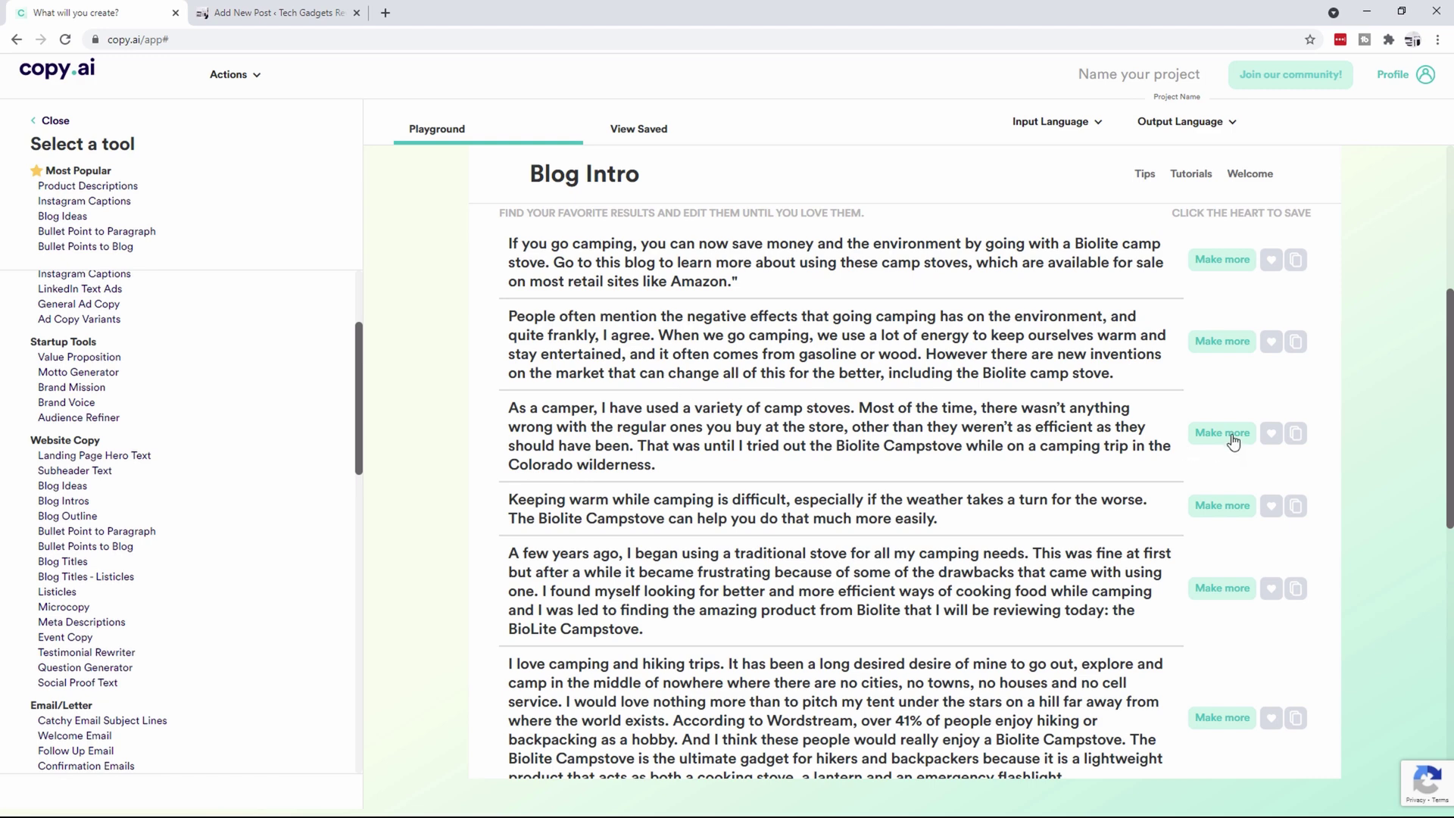
left_click(1297, 439)
key("alt+Tab")
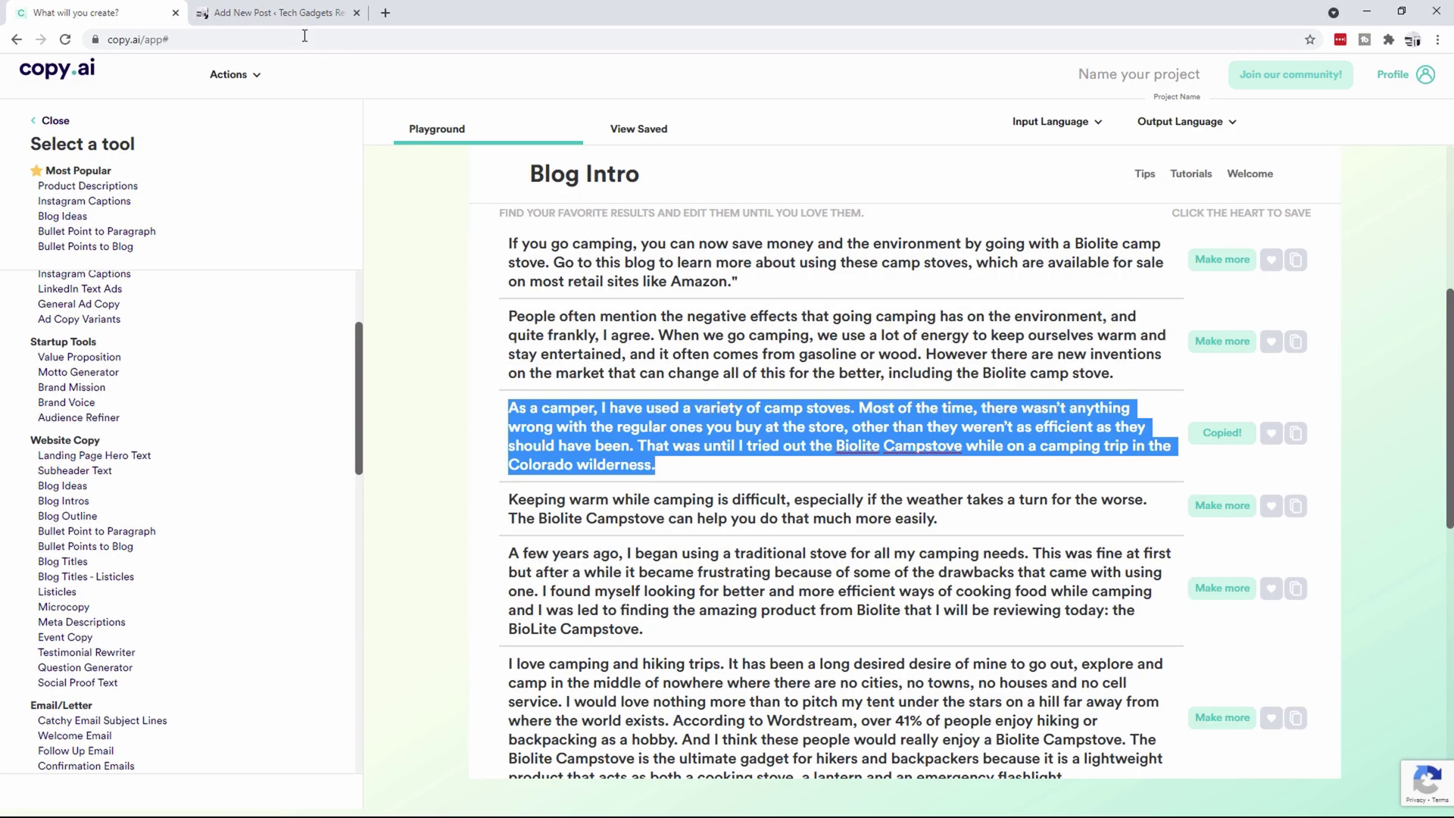
- Paste the 'As a camper' intro as paragraph four, replacing 'Colorado' with 'Ontario'
left_click(269, 13)
left_click(668, 532)
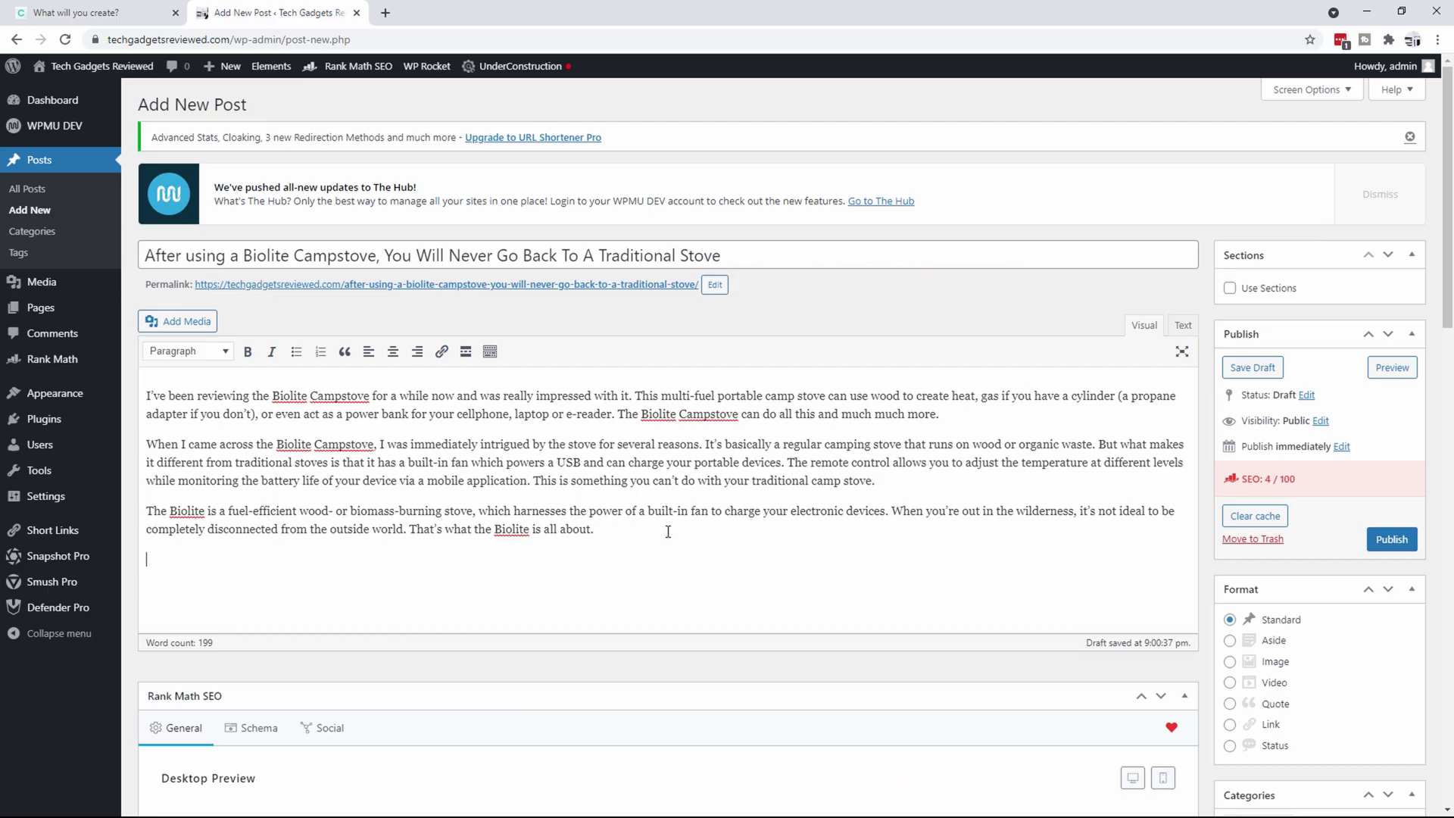
key("Return")
key("ctrl+v")
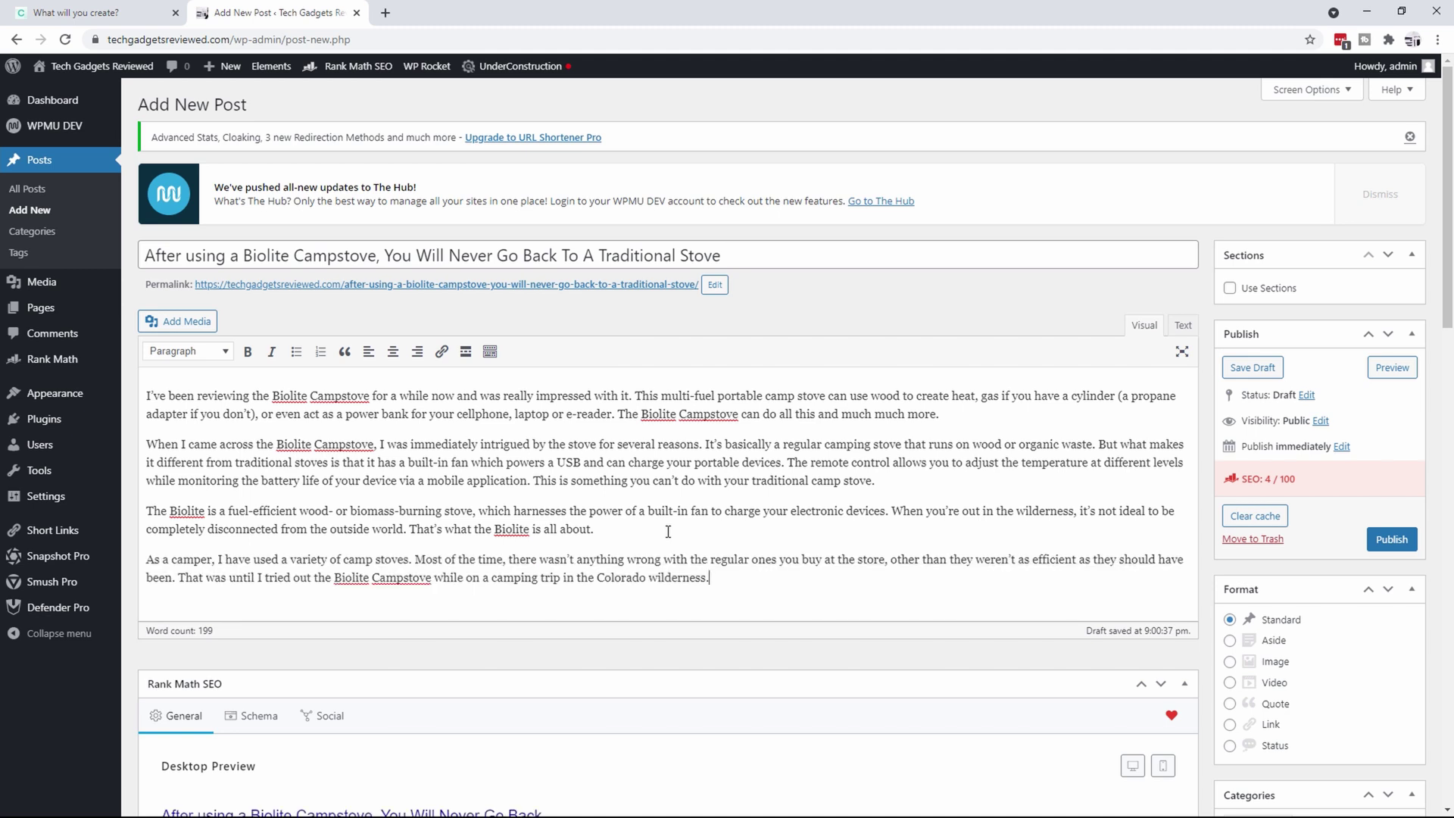
double_click(615, 578)
type("Ontario")
- Add an empty paragraph after it and return to the Copy.ai intro results
left_click(749, 579)
key("Return")
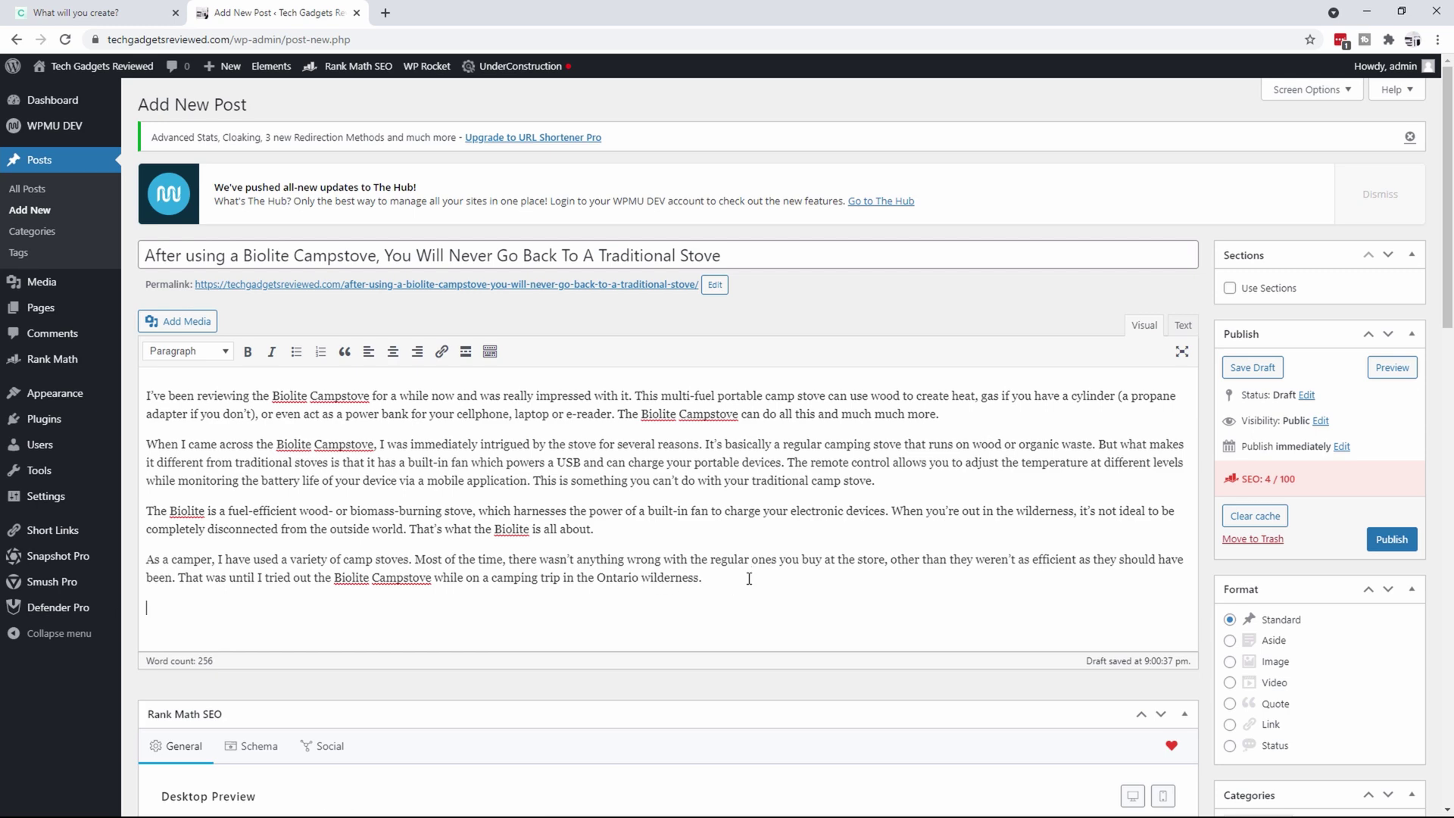
key("alt+Tab")
left_click(129, 15)
scroll(626, 481, "down", 3)
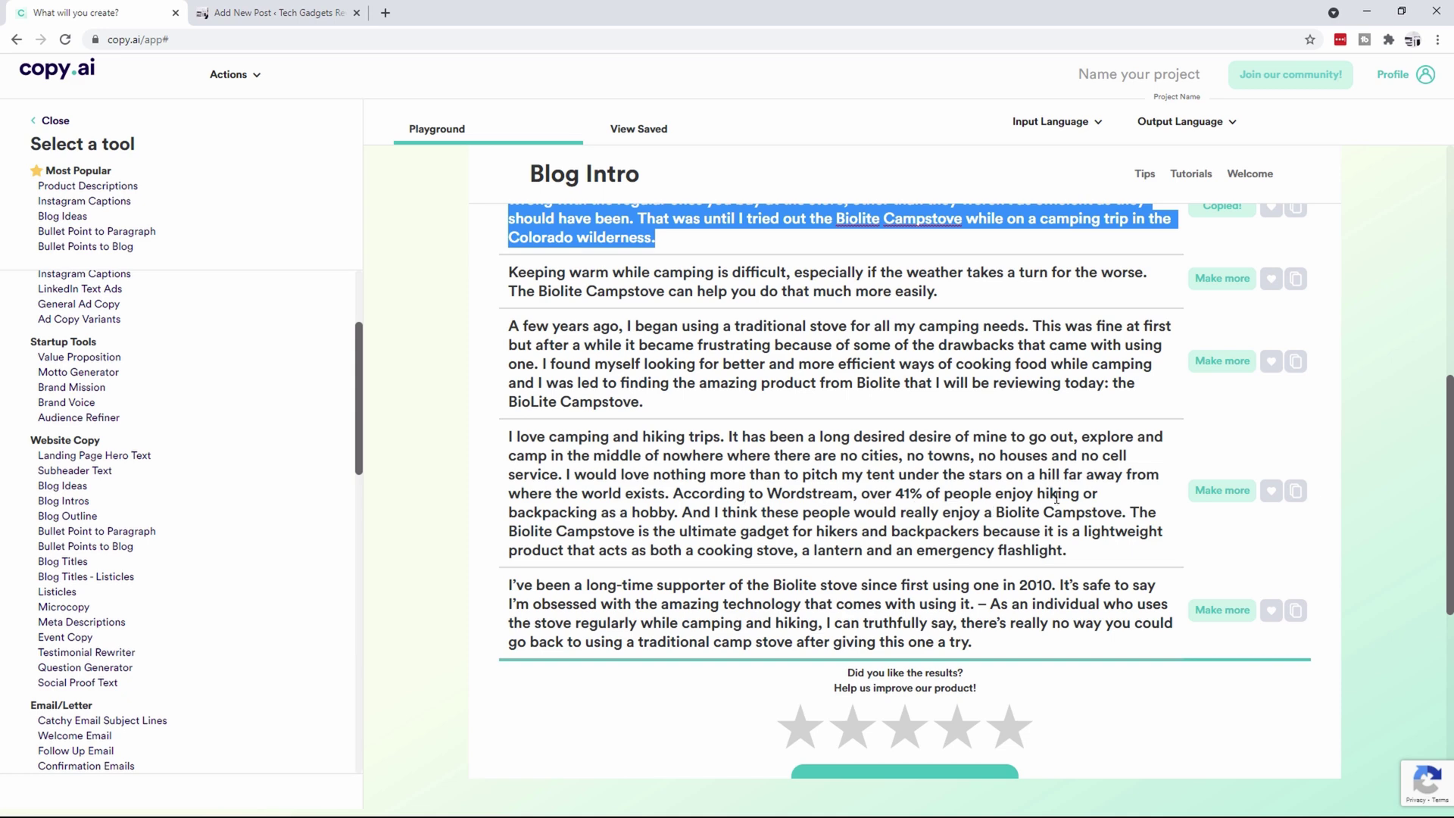
- Paste the 'I love camping and hiking trips' intro onto the empty line as paragraph five
left_click(1296, 491)
left_click(269, 13)
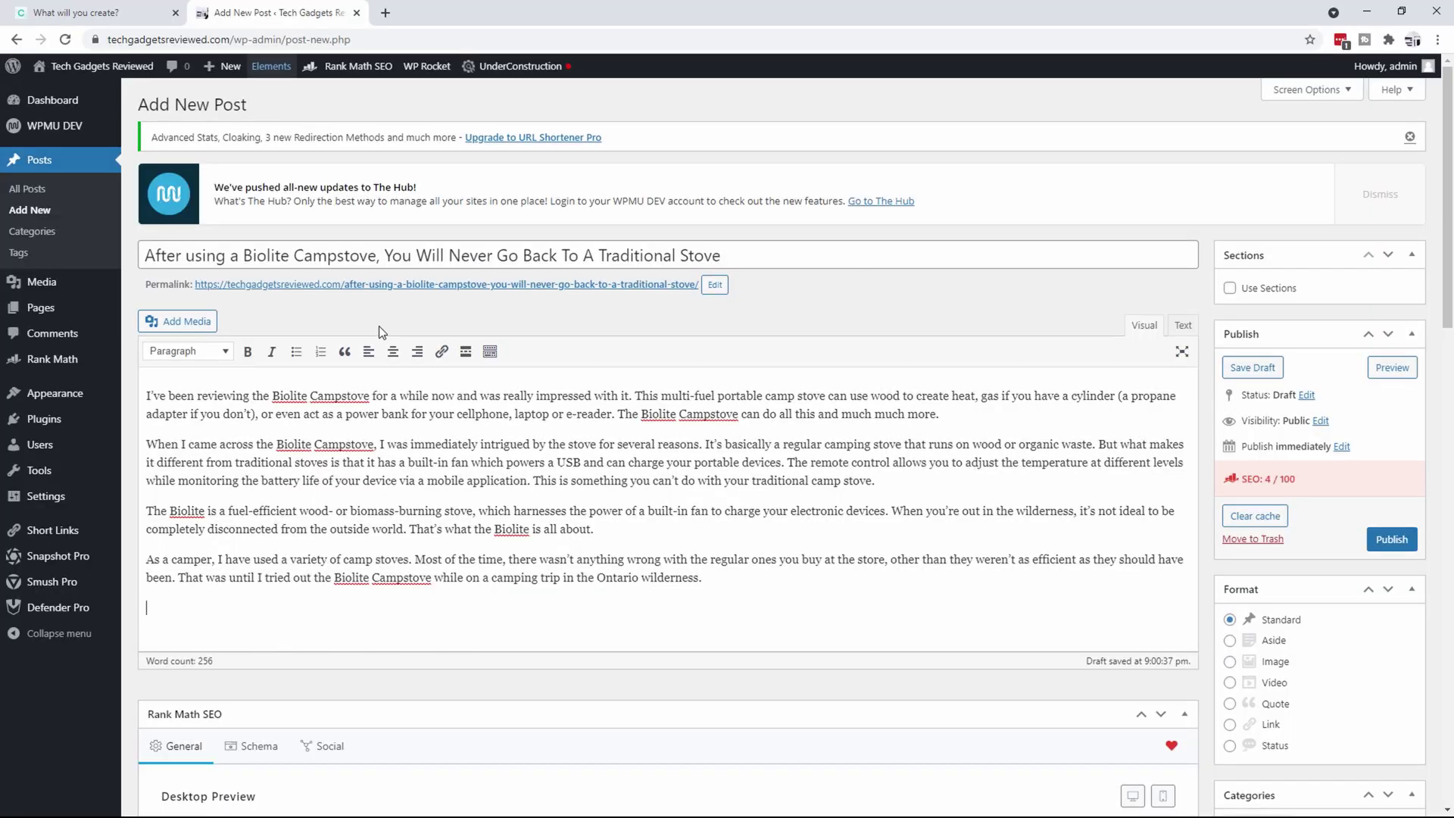
key("ctrl+v")
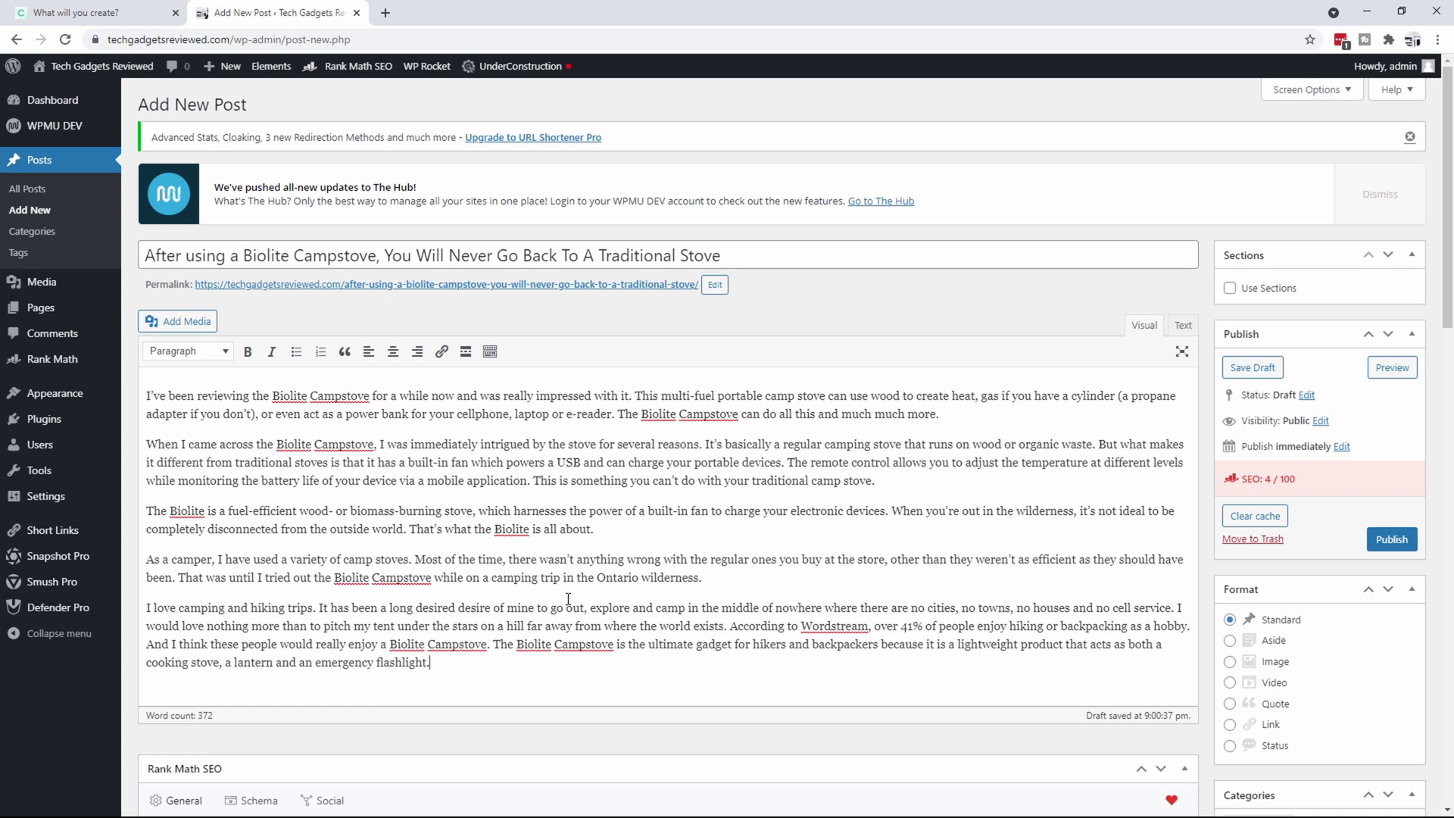
scroll(505, 599, "down", 1)
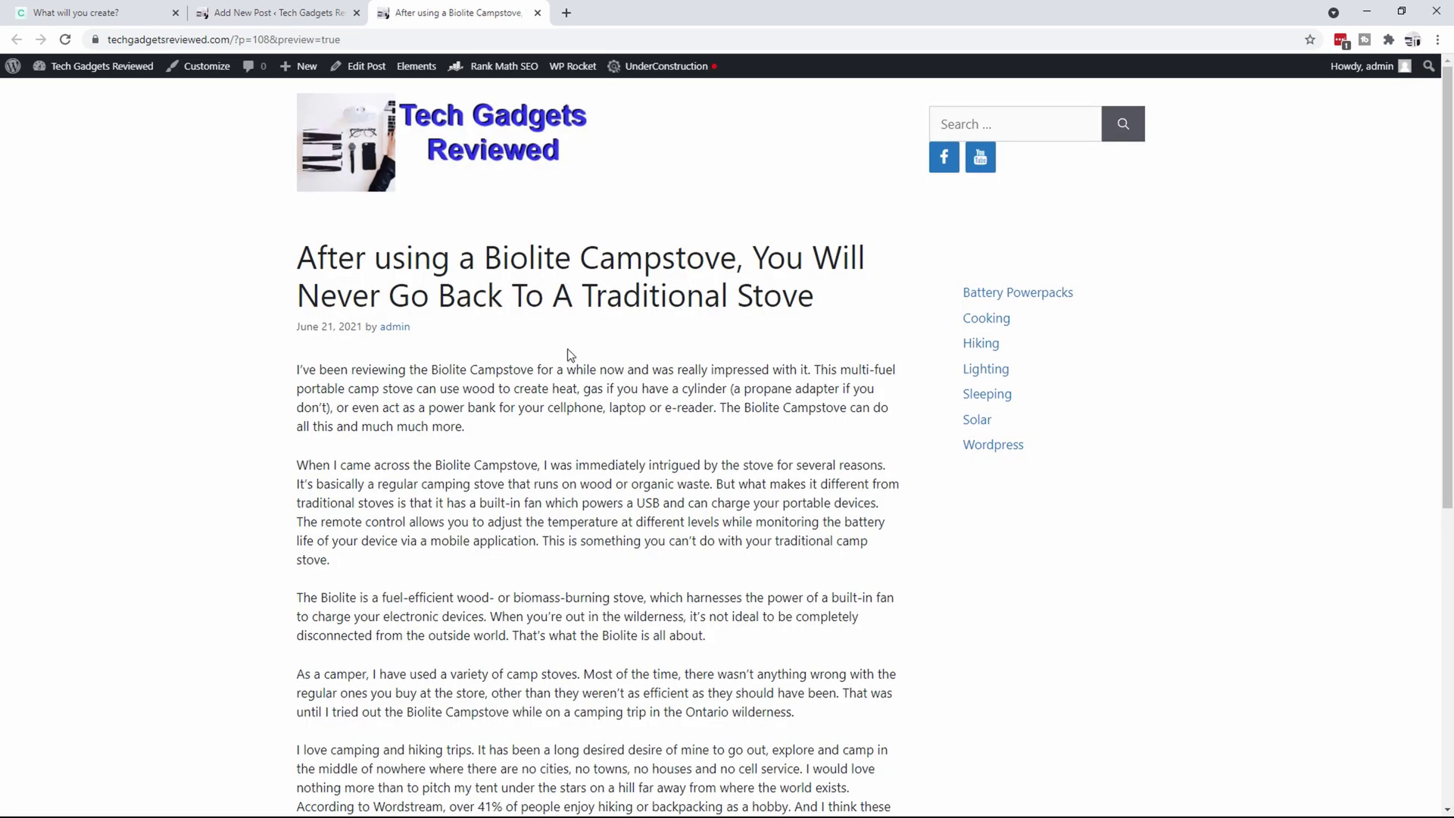
- Scroll down and back up through the preview to check all five Biolite Campstove paragraphs
scroll(413, 451, "down", 1)
scroll(242, 469, "down", 1)
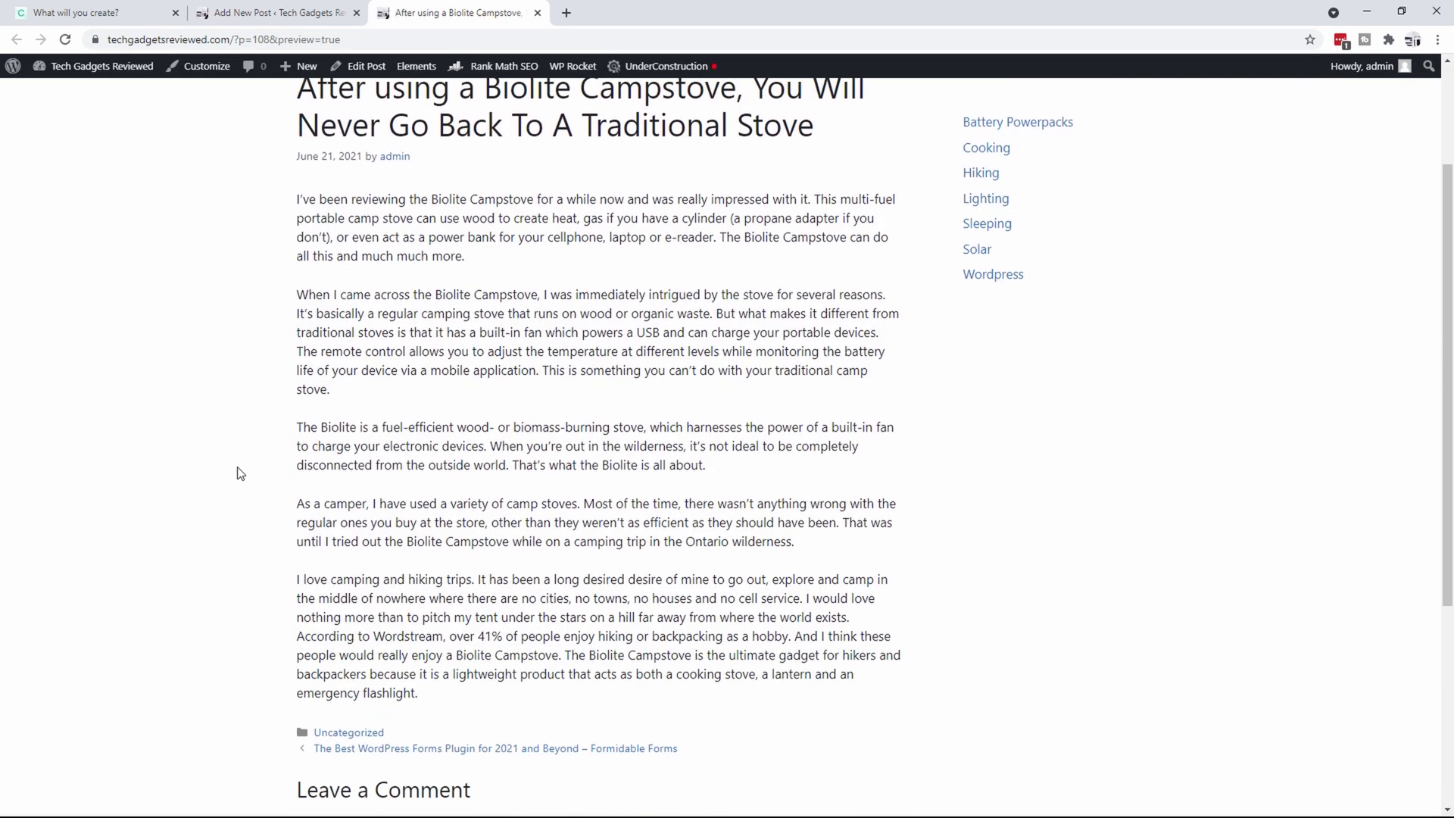
scroll(235, 475, "up", 2)
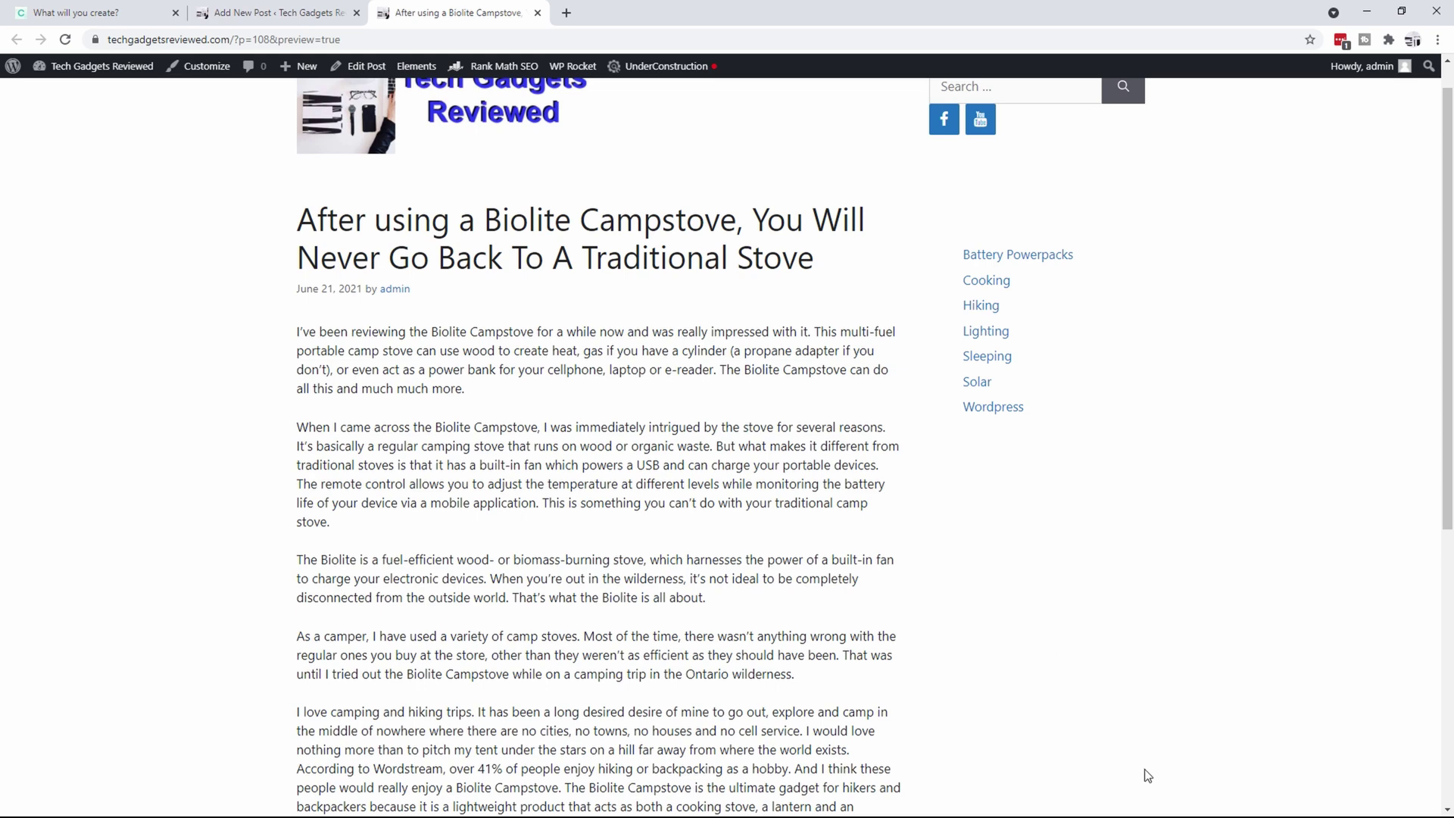
- Switch to the copy.ai 'What will you create?' browser tab showing the Blog Intro results
left_click(119, 13)
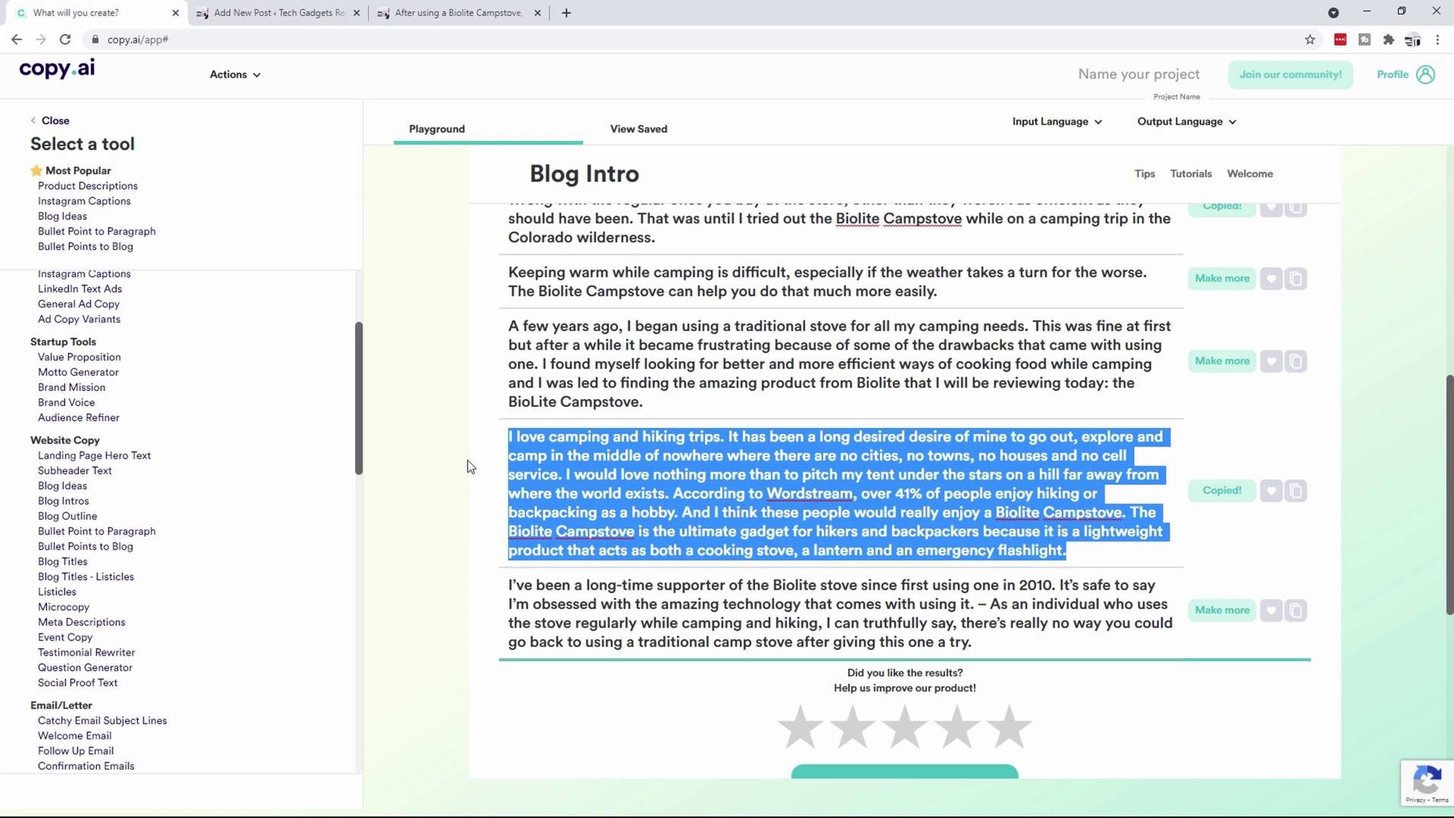